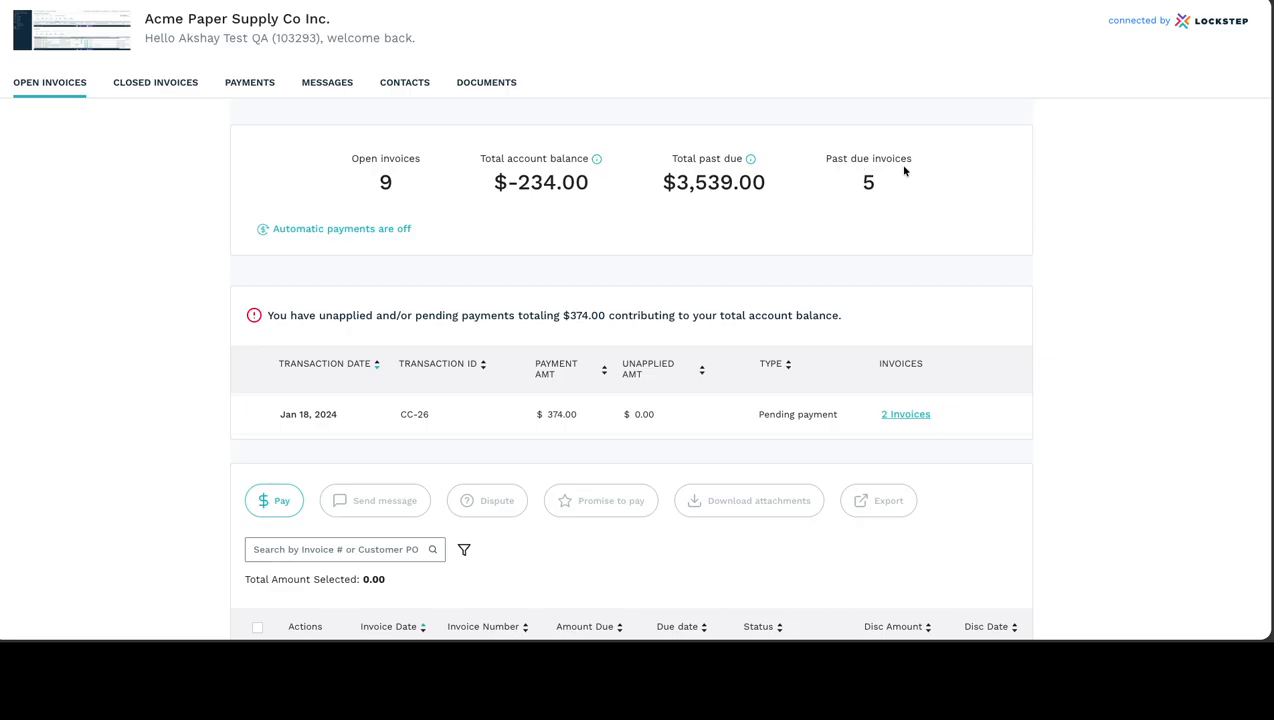
# Select all open invoices in the list at once, and clear that selection again
pyautogui.scroll(-3, 667, 297)
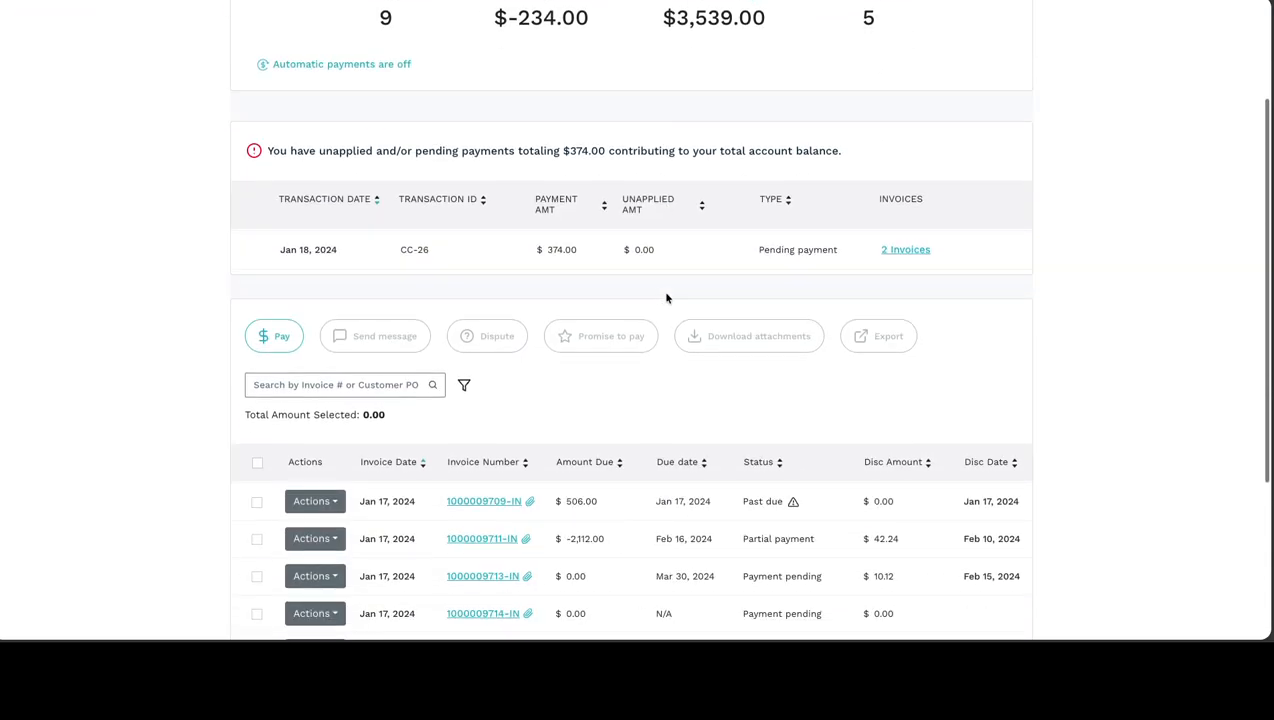
pyautogui.scroll(-2, 667, 297)
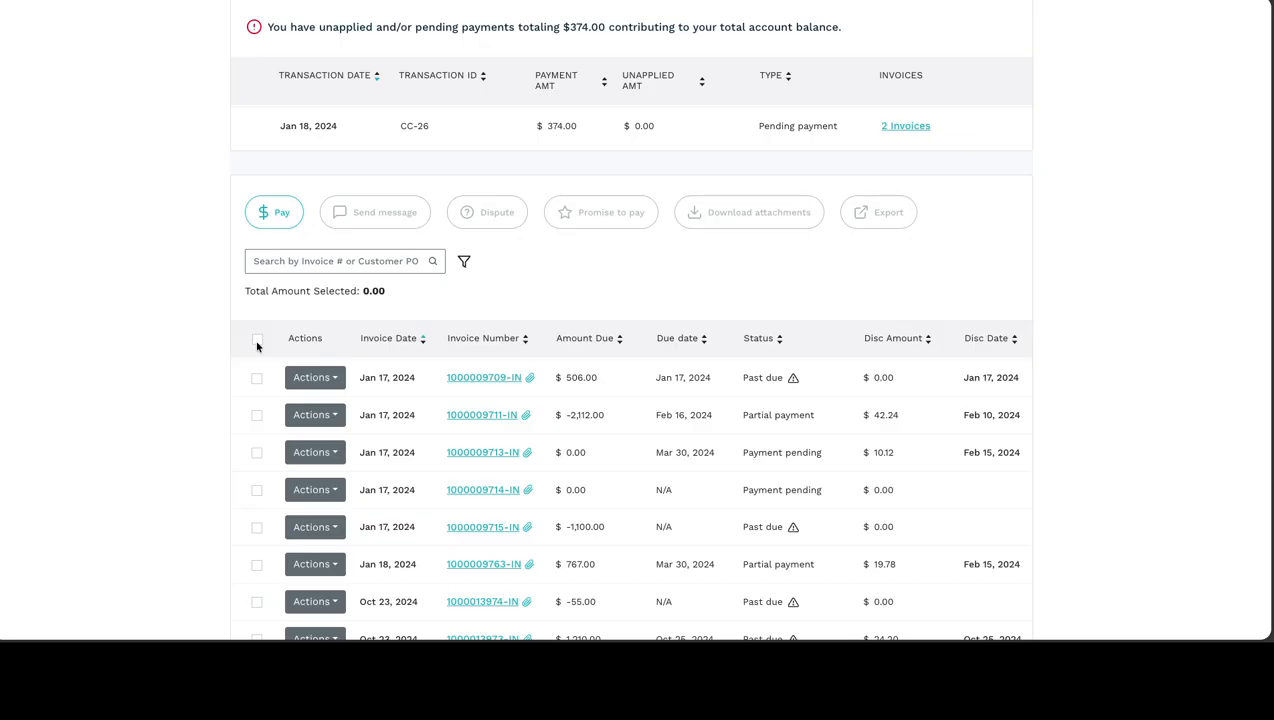
pyautogui.scroll(-1, 257, 346)
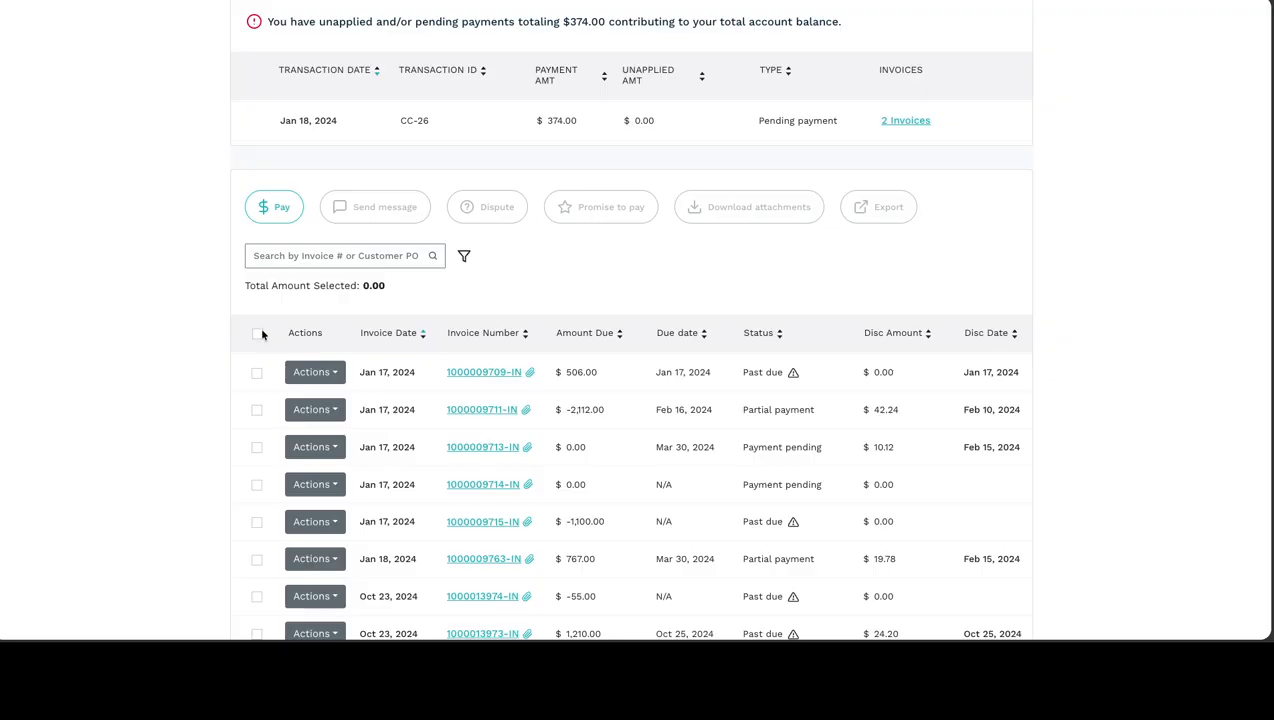
pyautogui.click(257, 335)
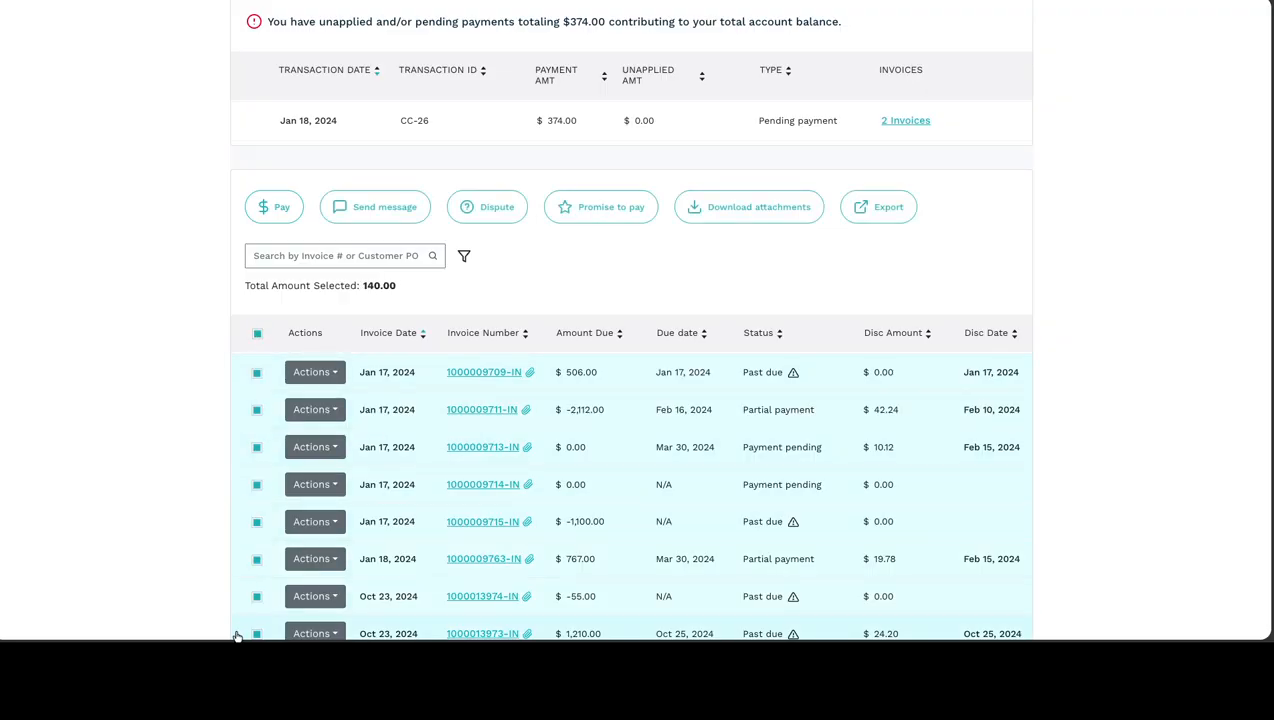
pyautogui.click(257, 334)
# Start a payment for the third, fourth and fifth open invoices and choose AuthCC as the method to pay from
pyautogui.scroll(-2, 262, 400)
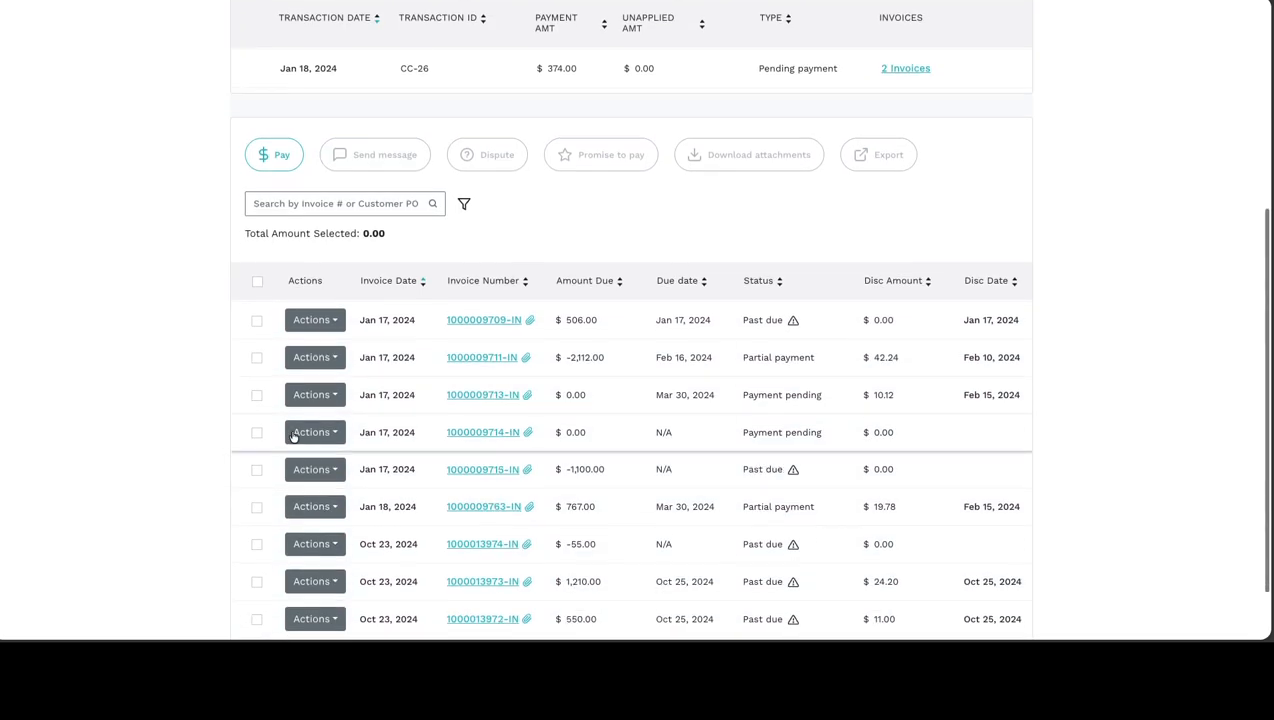
pyautogui.click(256, 392)
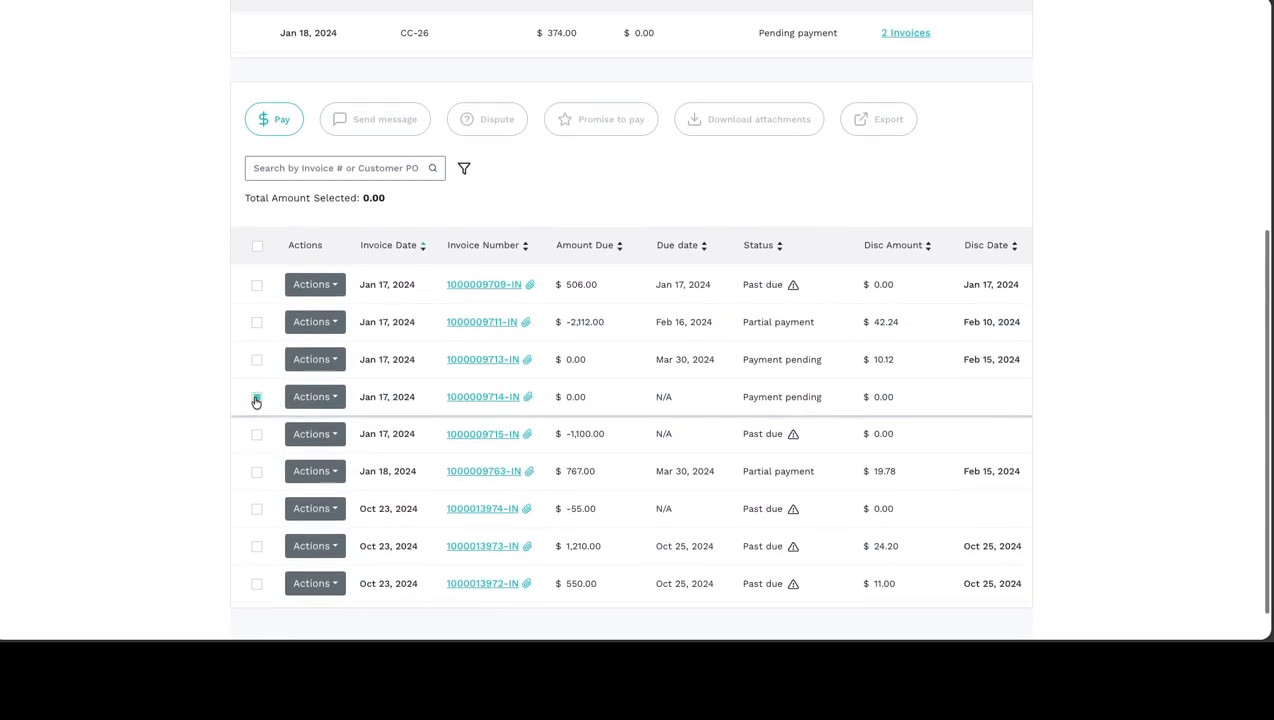
pyautogui.click(258, 434)
pyautogui.click(256, 360)
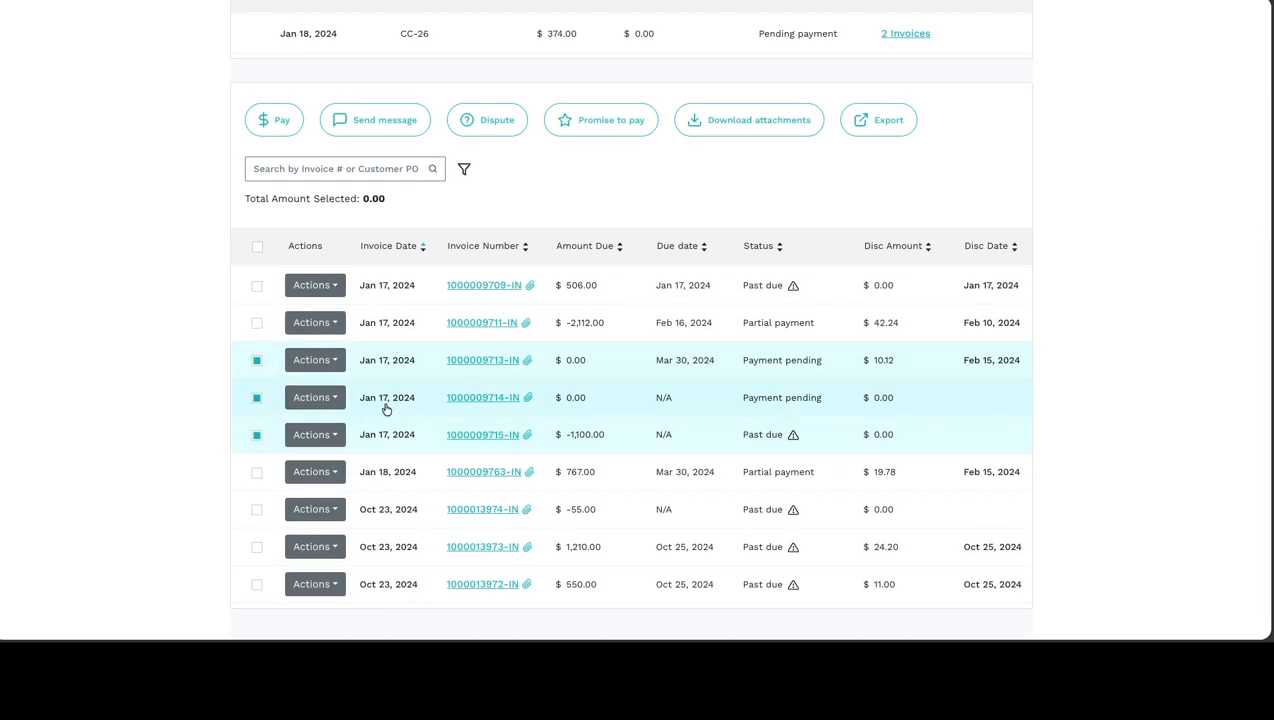
pyautogui.click(278, 122)
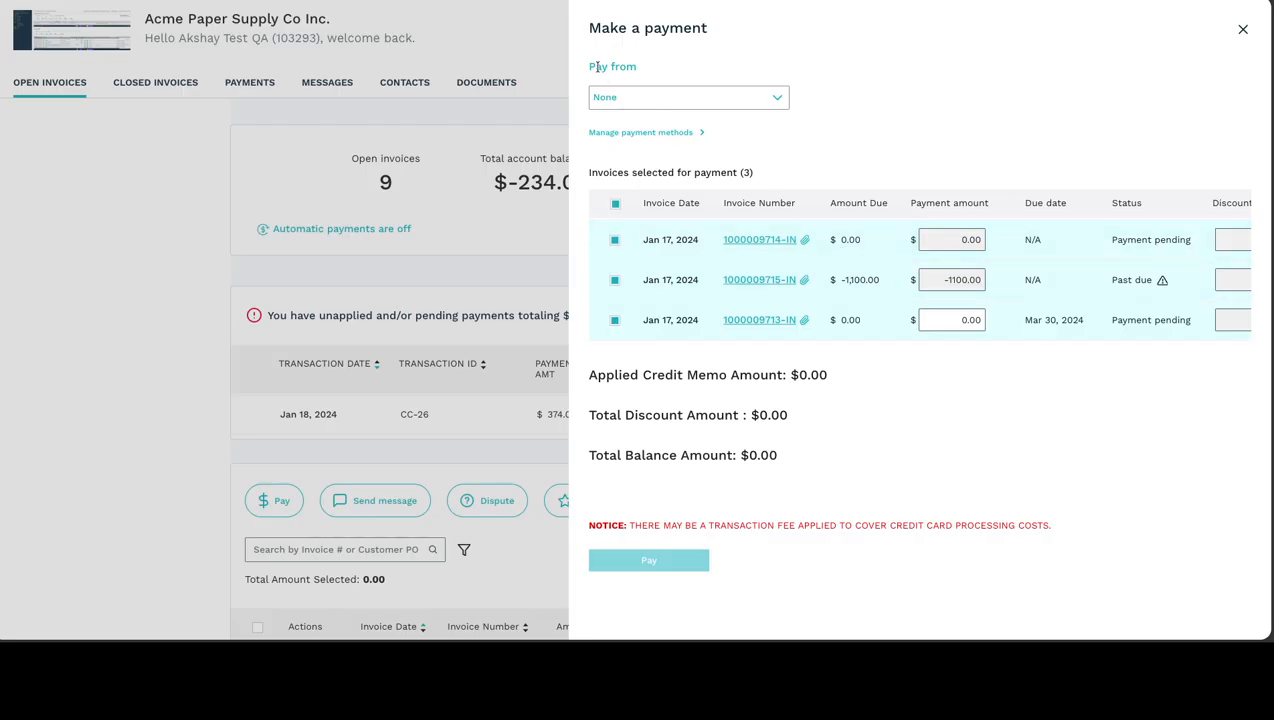
pyautogui.click(705, 96)
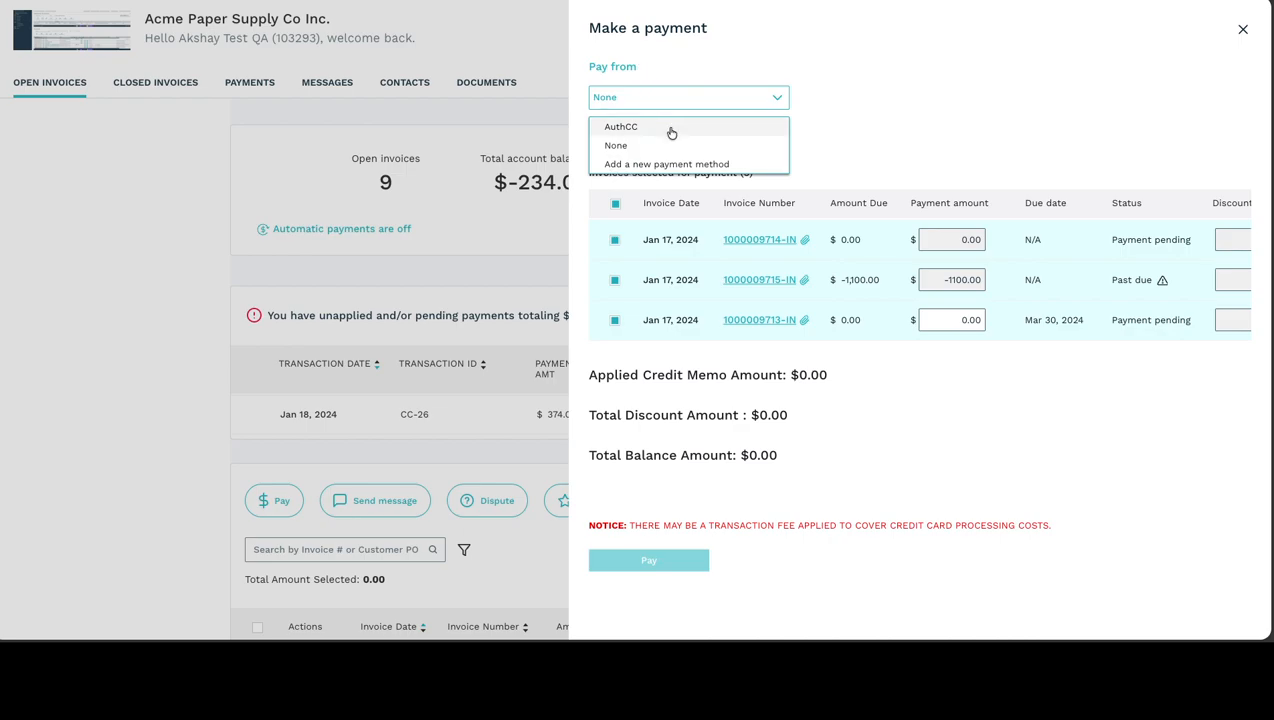
pyautogui.click(650, 128)
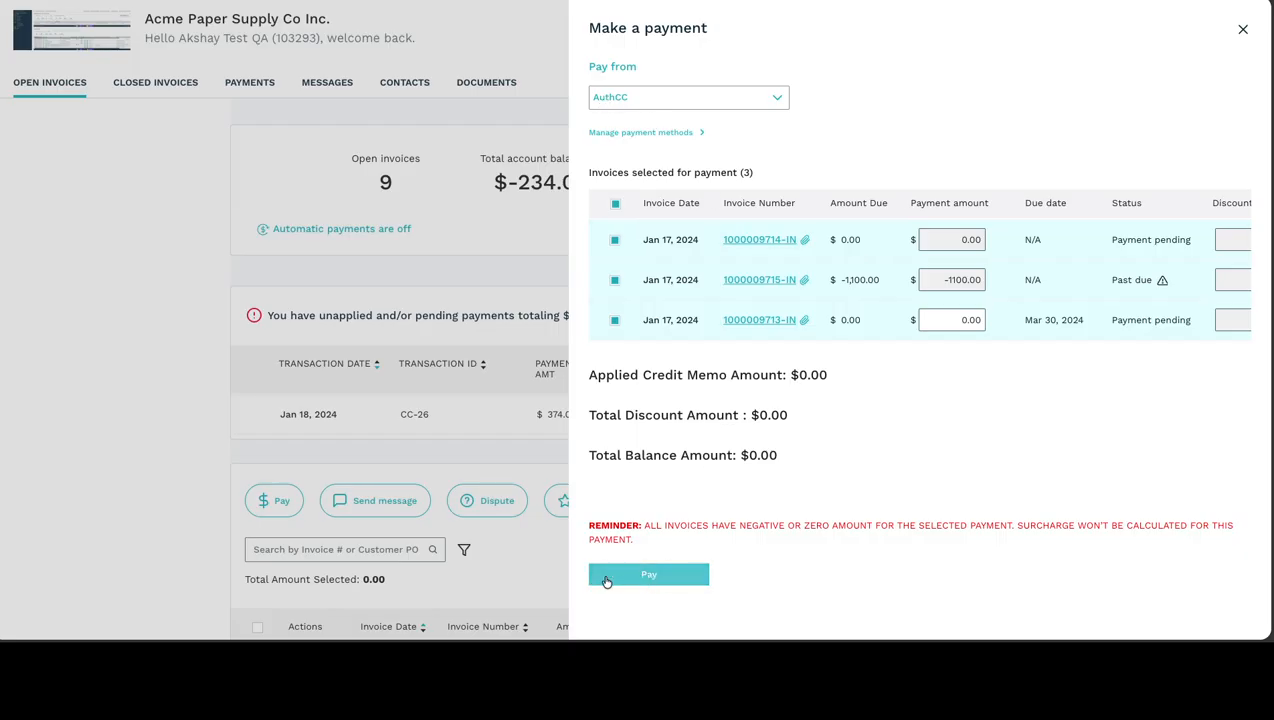
# Examine the EFT form for adding a new payment method and turn on its default payment method option
pyautogui.click(741, 100)
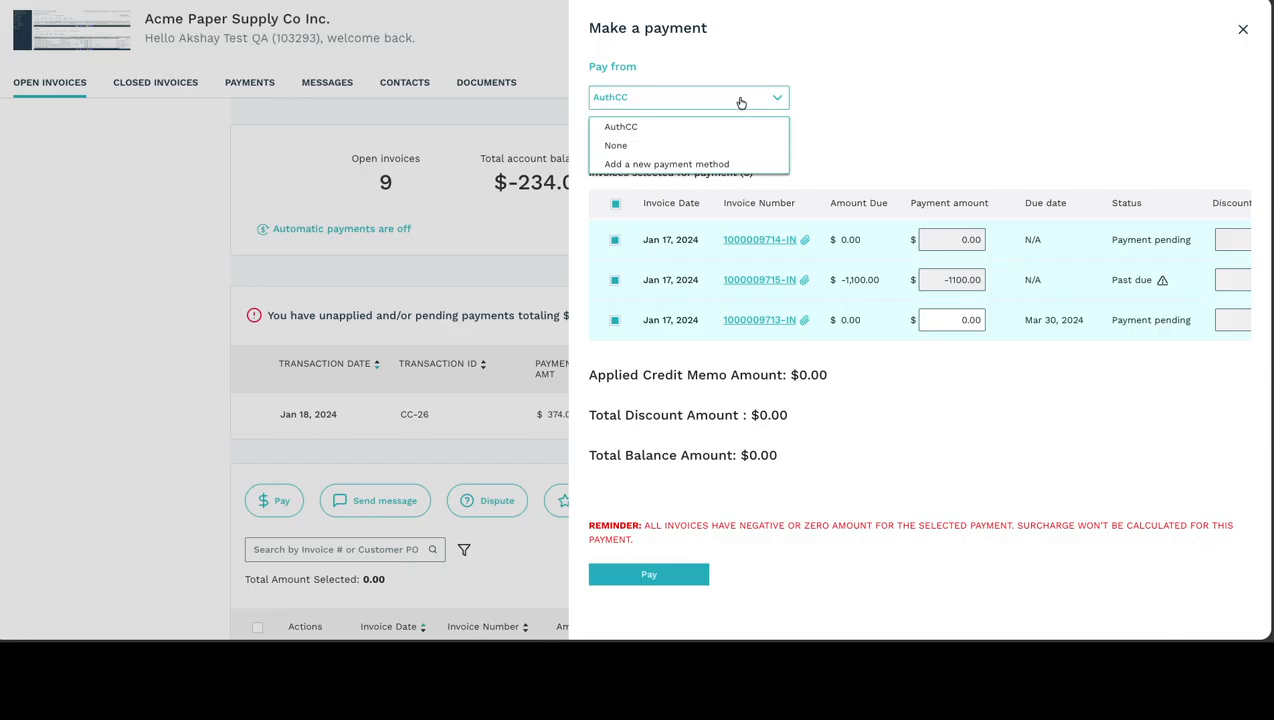
pyautogui.click(678, 165)
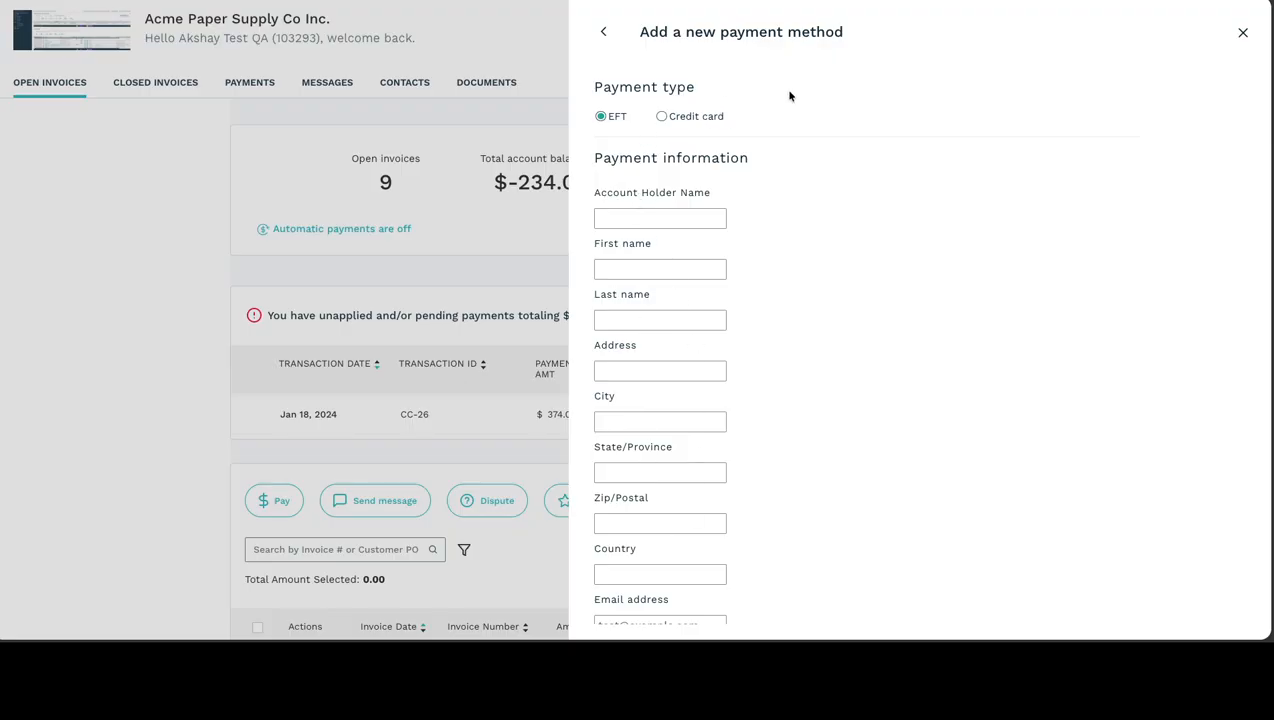
pyautogui.scroll(-1, 620, 110)
pyautogui.scroll(-2, 600, 120)
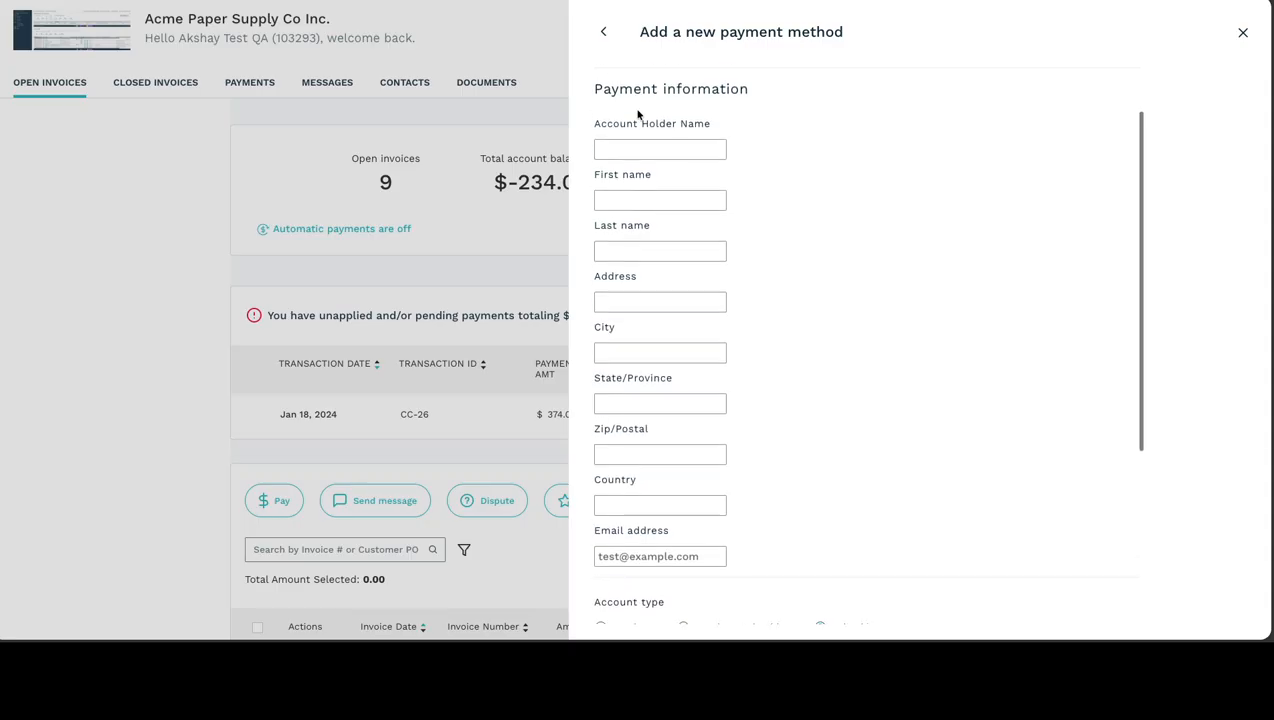
pyautogui.scroll(-5, 638, 114)
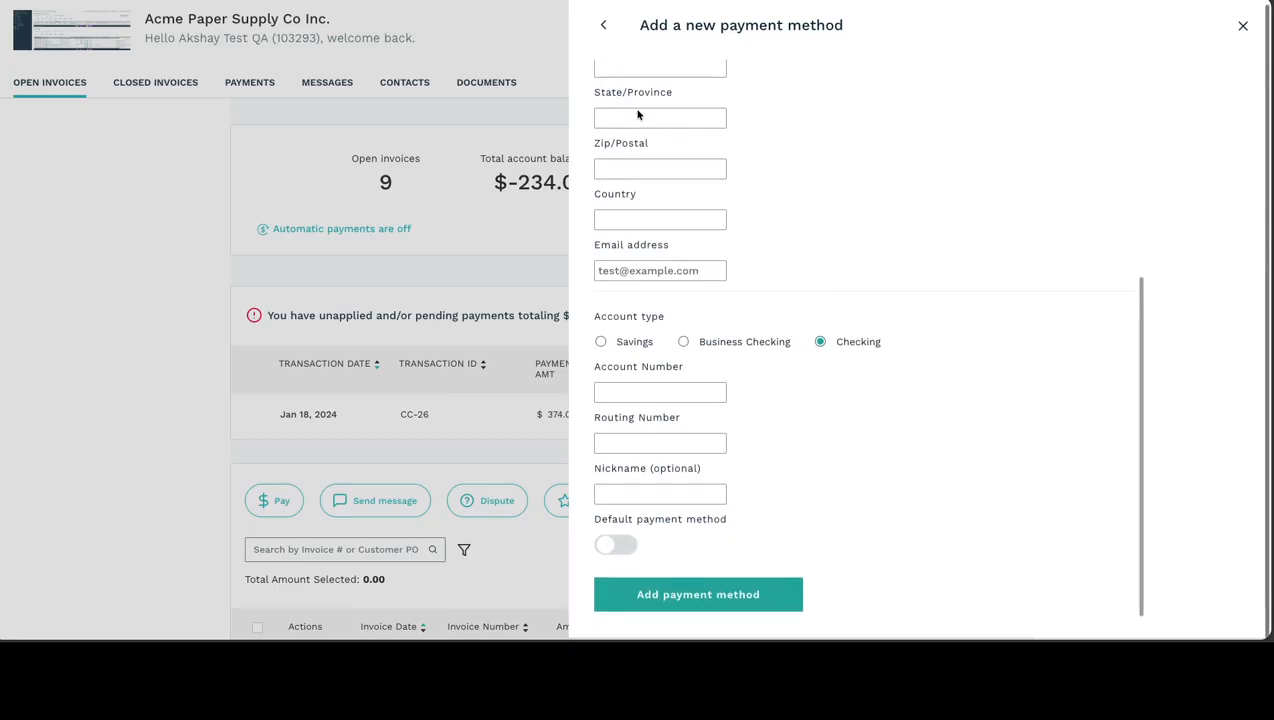
pyautogui.scroll(8, 640, 114)
pyautogui.scroll(-1, 655, 160)
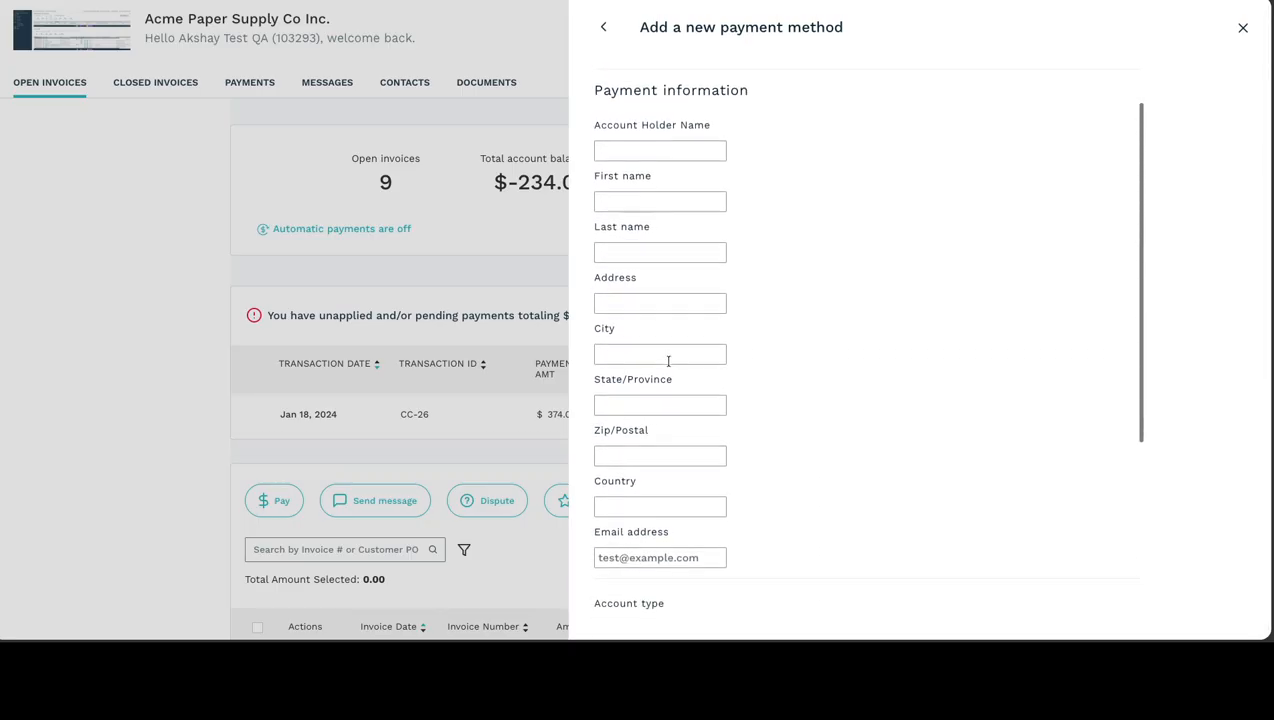
pyautogui.scroll(-6, 657, 190)
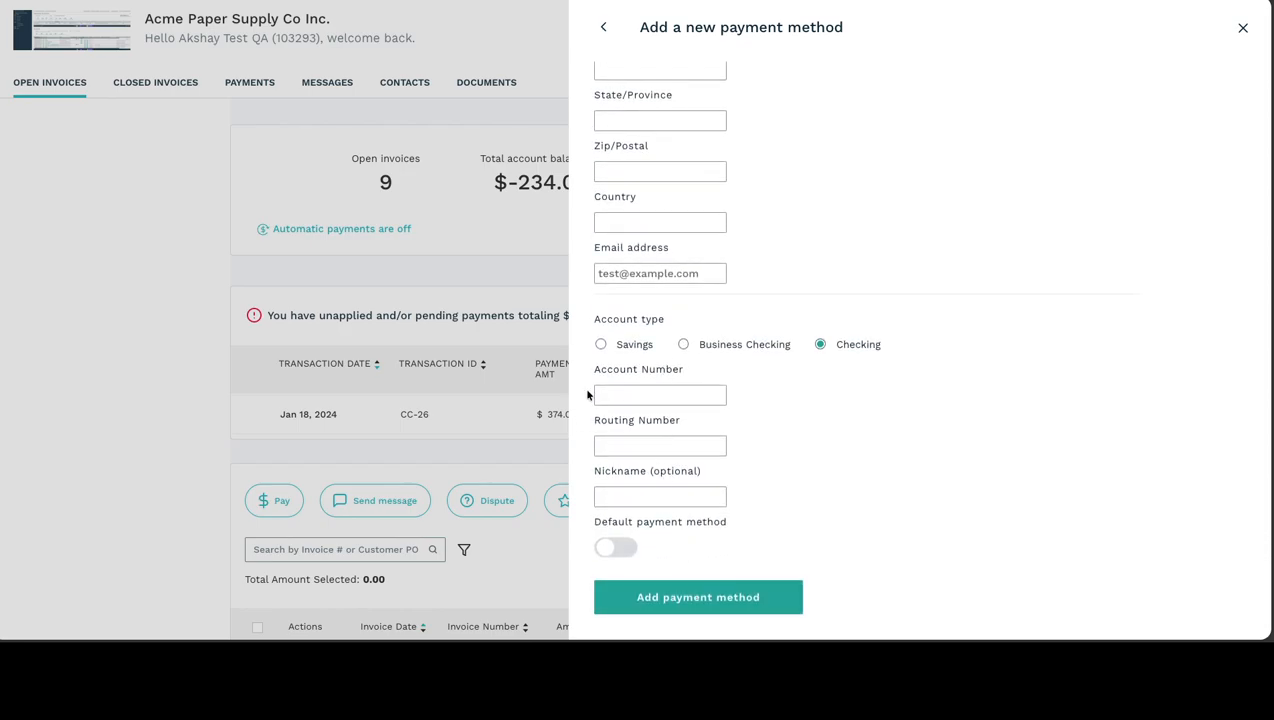
pyautogui.click(623, 547)
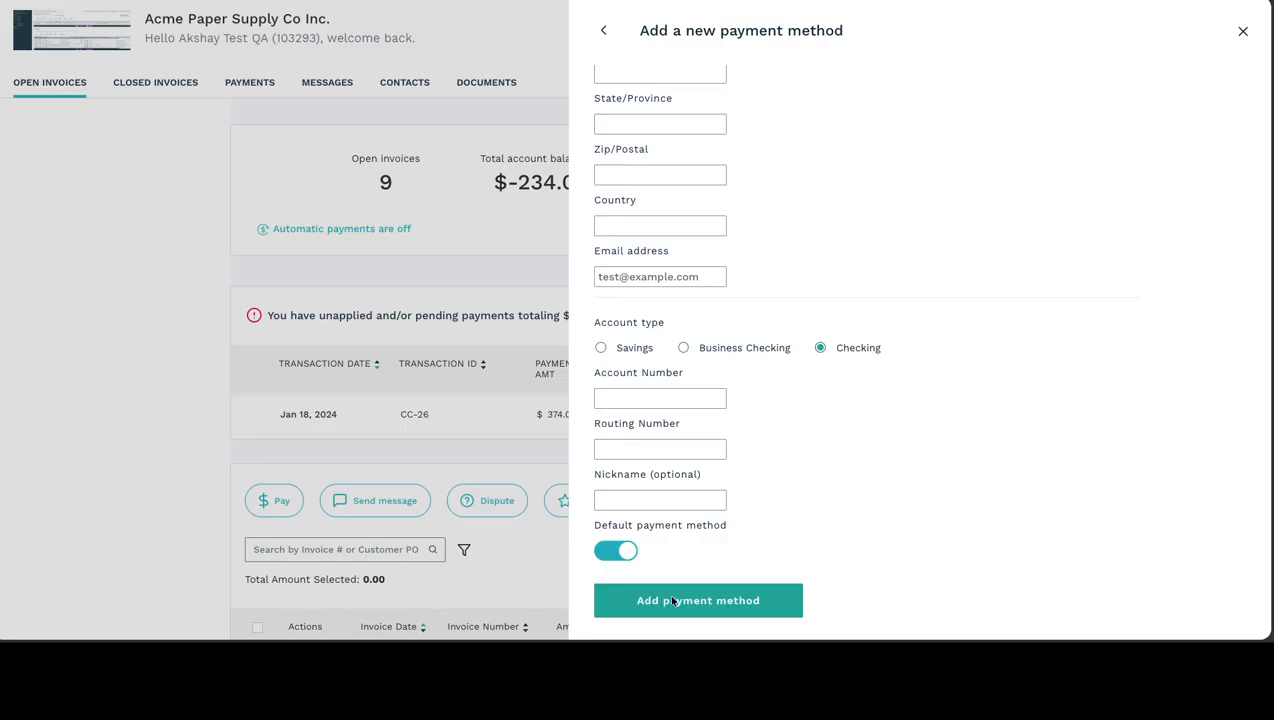
# Switch the new payment method to Credit card, examine its fields and return to the payment without adding it
pyautogui.scroll(5, 675, 603)
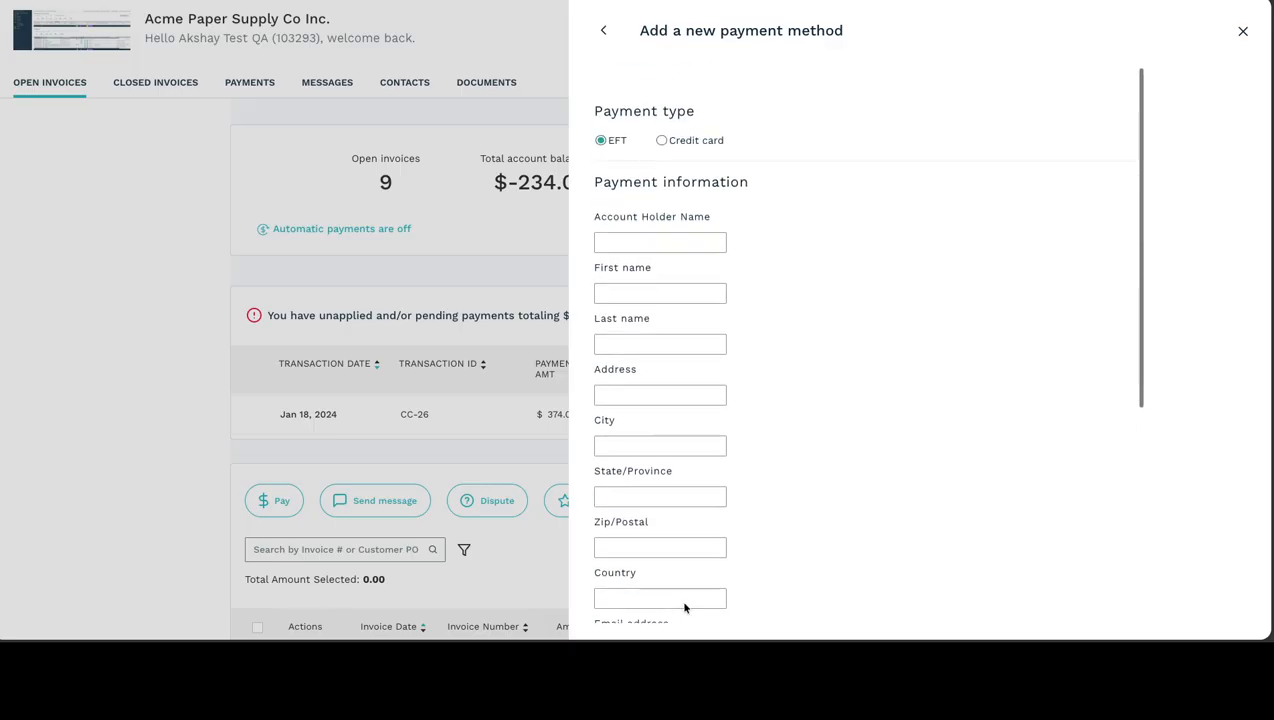
pyautogui.click(662, 115)
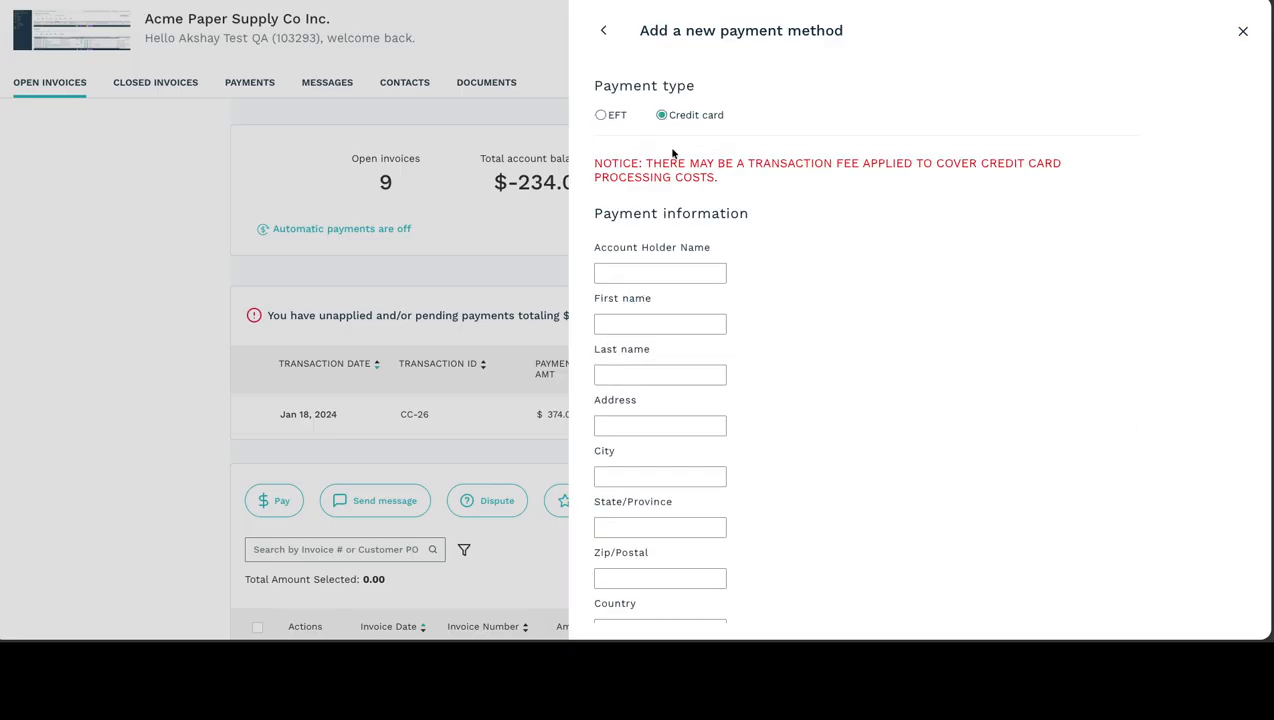
pyautogui.scroll(-5, 700, 245)
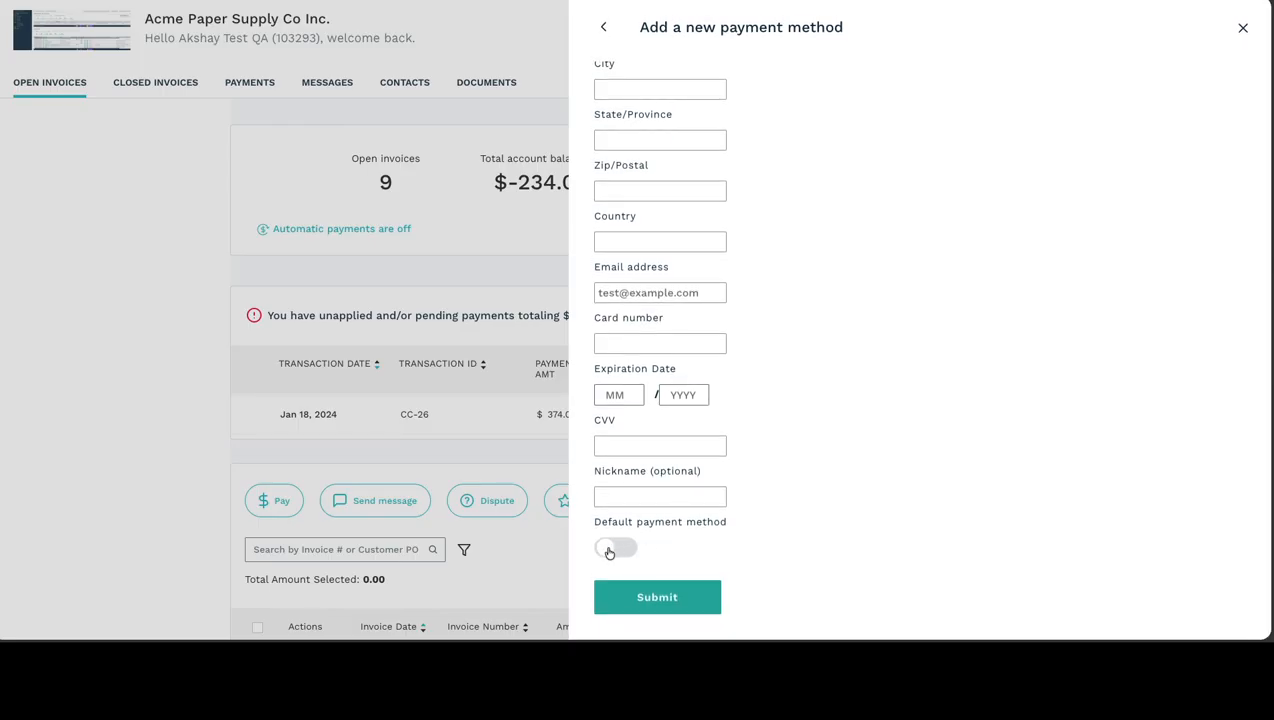
pyautogui.click(668, 597)
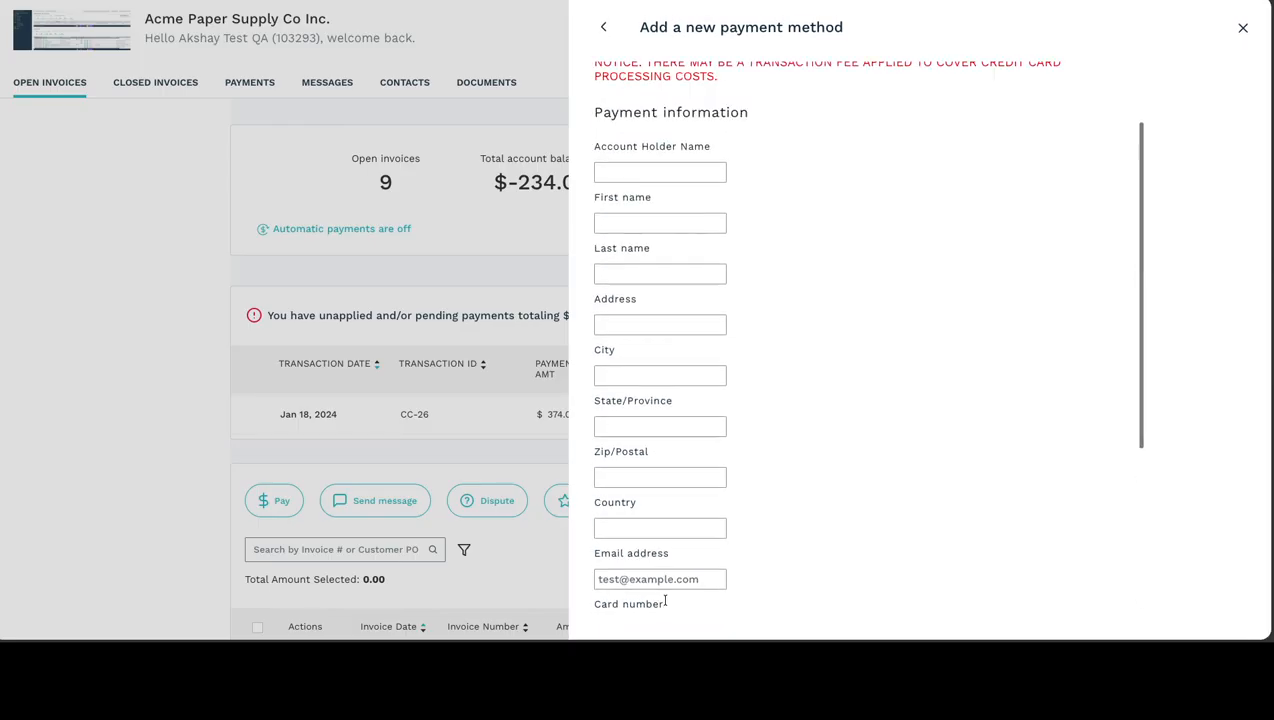
pyautogui.click(605, 29)
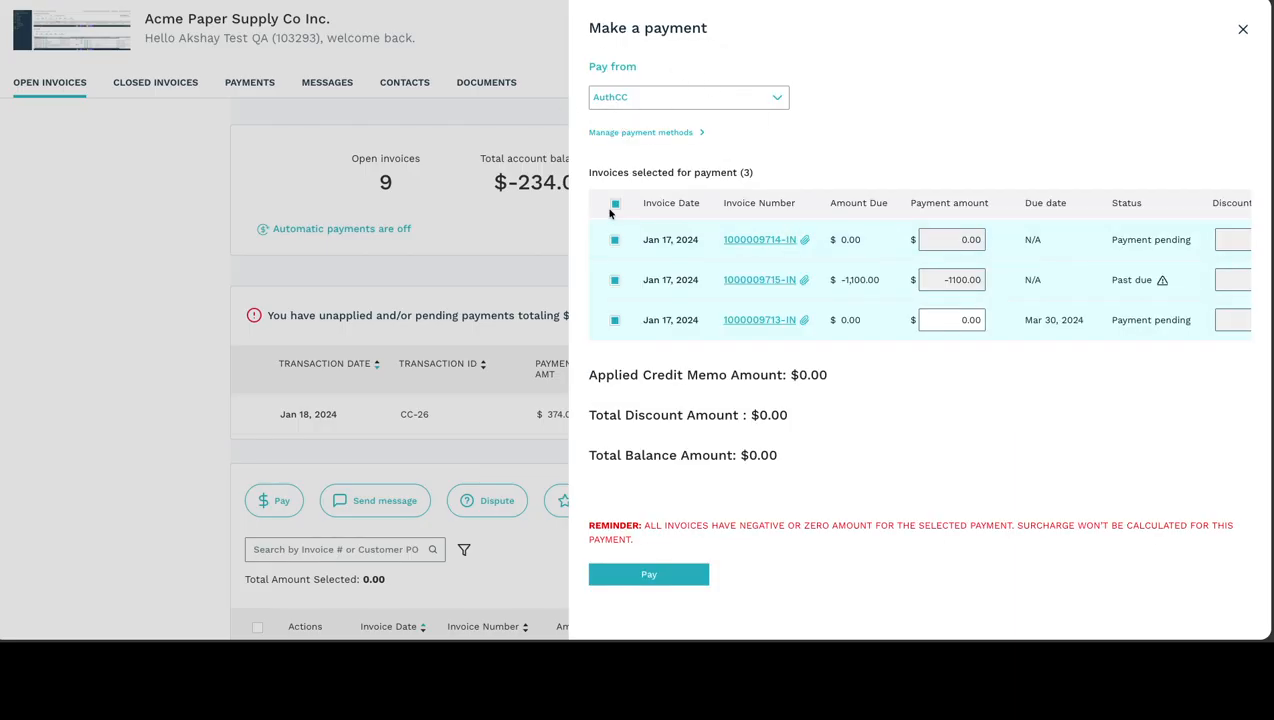
# Examine the stored details of the AuthCC payment method, and close the payment without paying
pyautogui.click(645, 573)
pyautogui.click(688, 134)
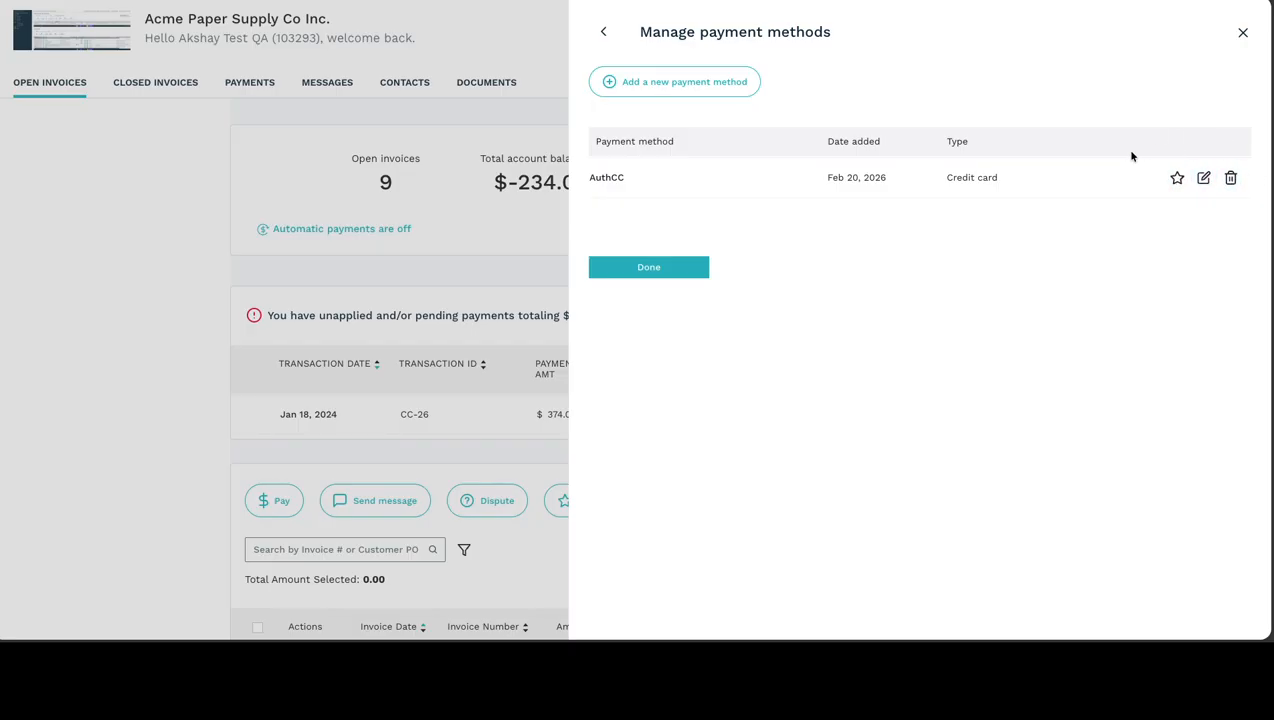
pyautogui.click(1203, 179)
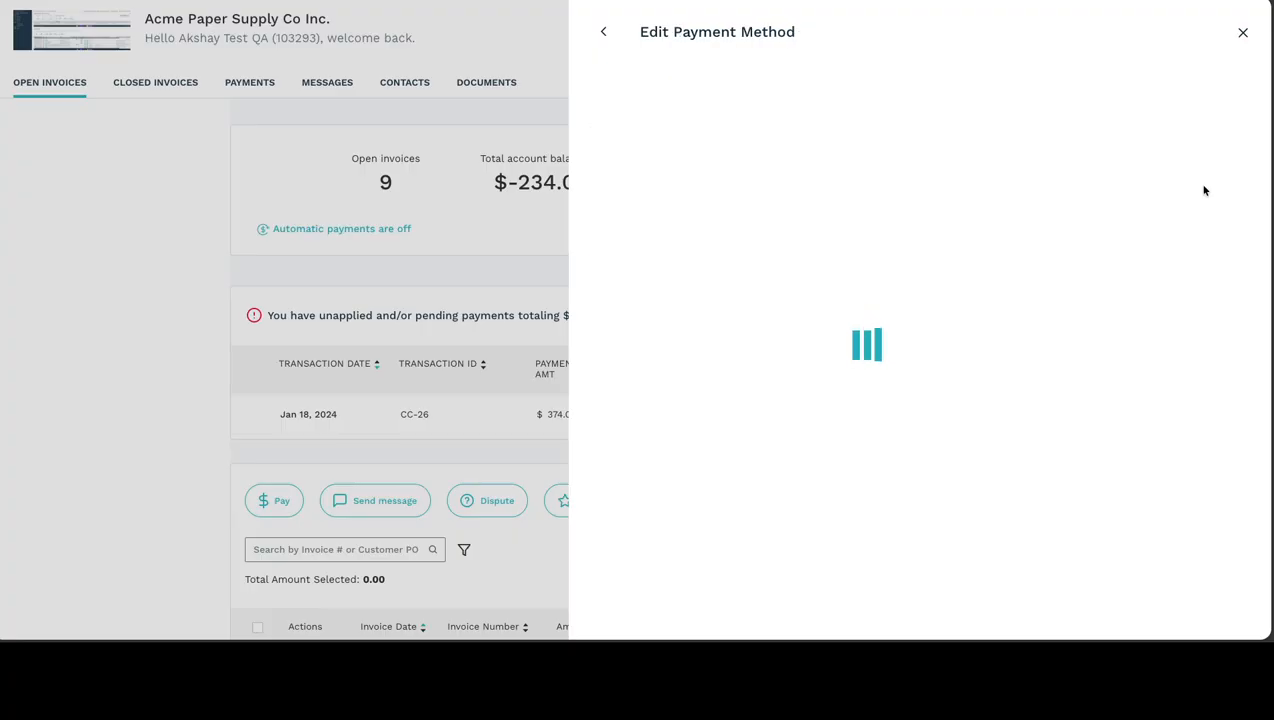
pyautogui.scroll(-5, 631, 281)
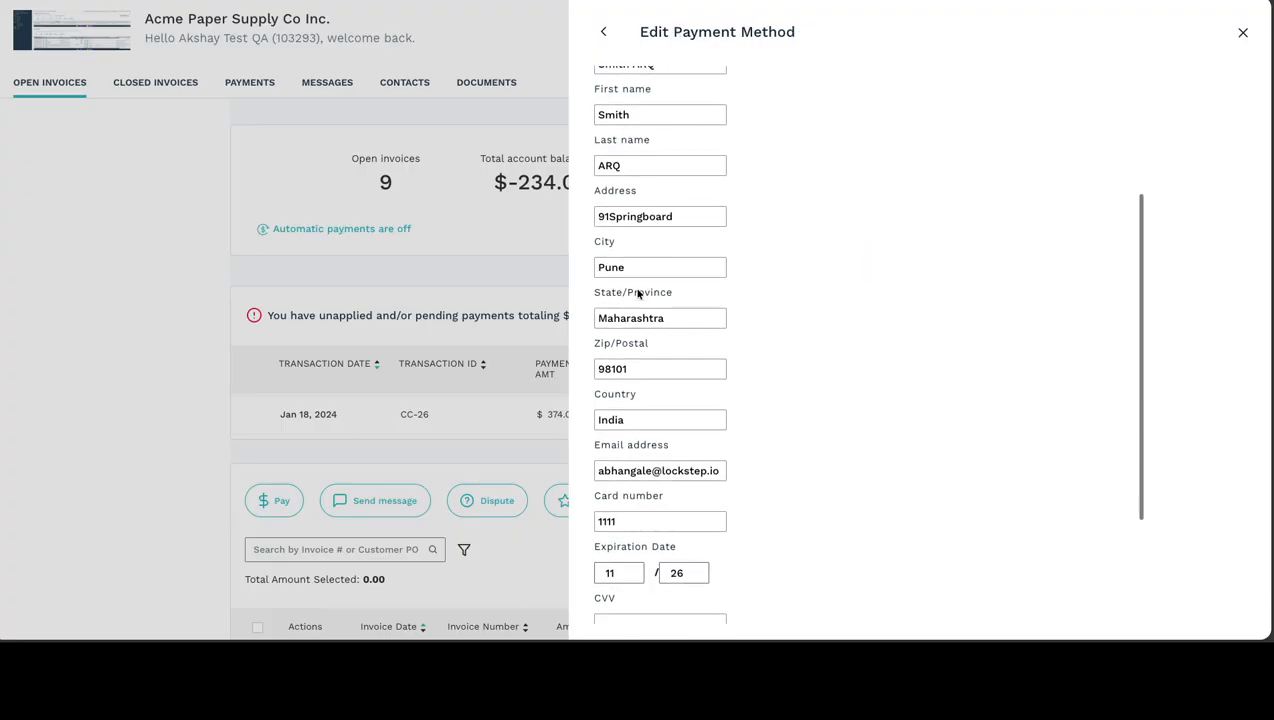
pyautogui.scroll(10, 650, 320)
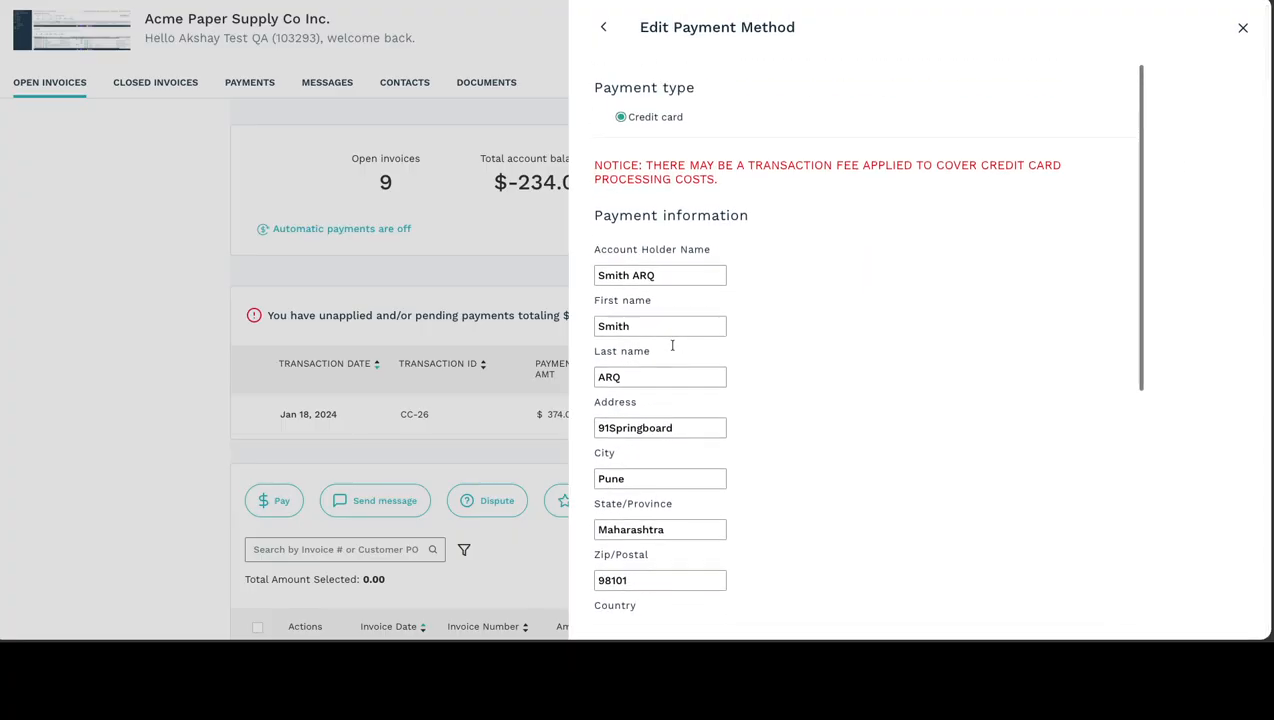
pyautogui.click(603, 35)
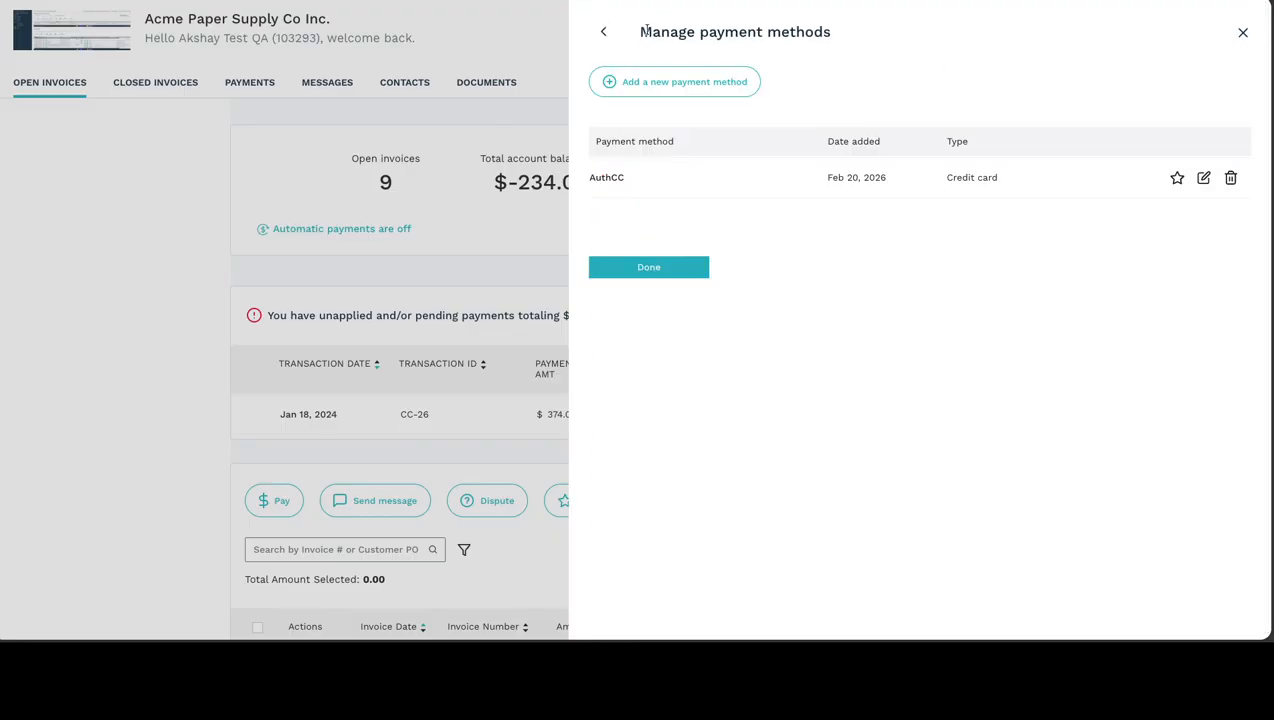
pyautogui.click(604, 33)
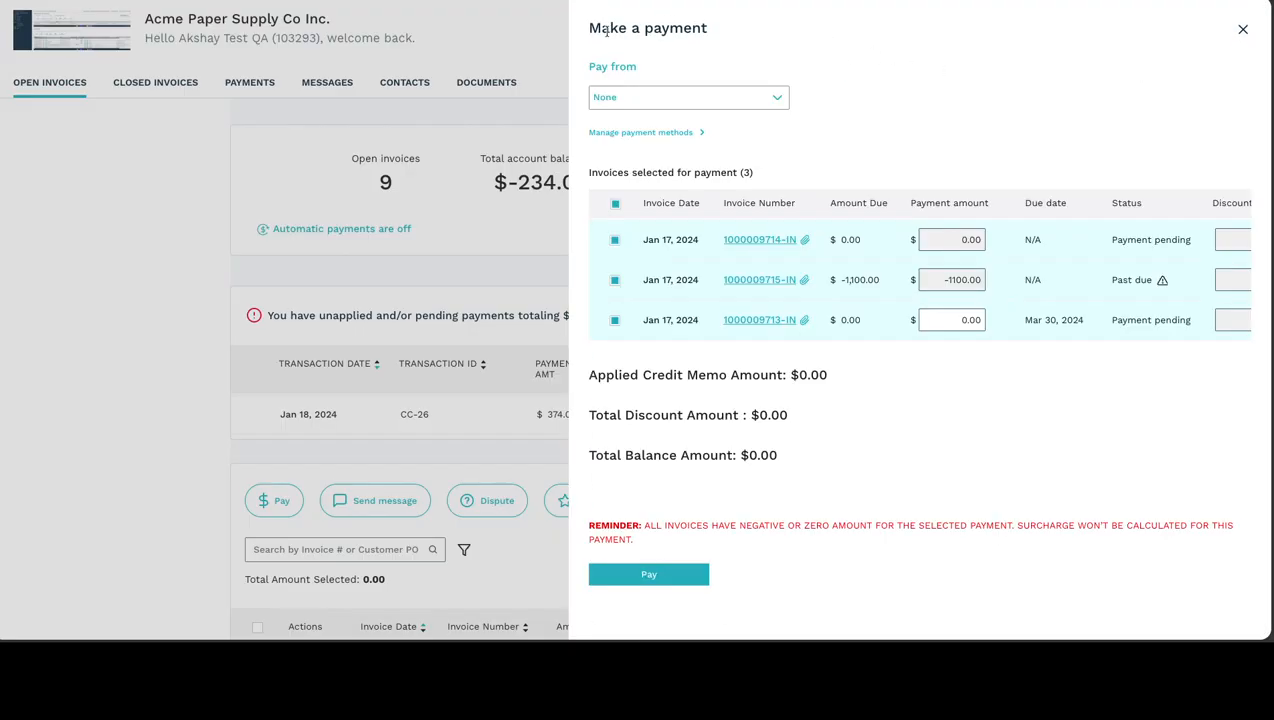
pyautogui.click(1238, 31)
# Select only the first two invoices in the open invoices list
pyautogui.scroll(-1, 347, 374)
pyautogui.scroll(-3, 346, 377)
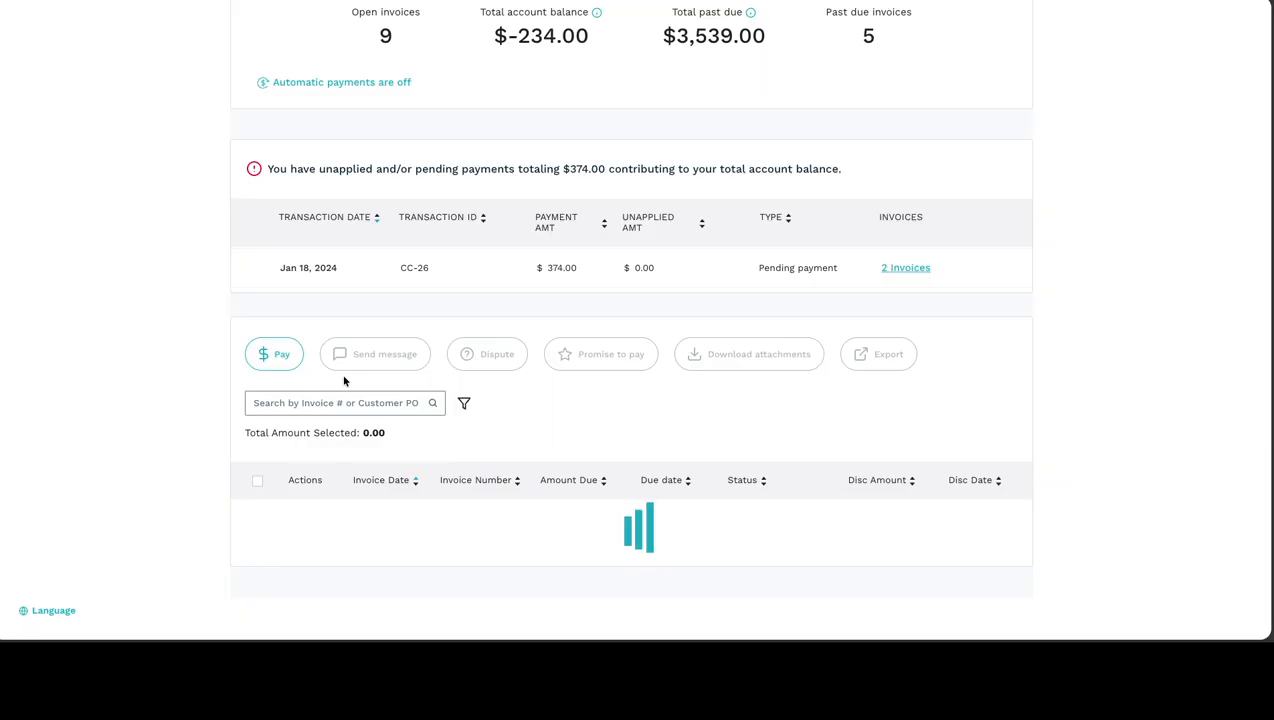
pyautogui.scroll(3, 358, 384)
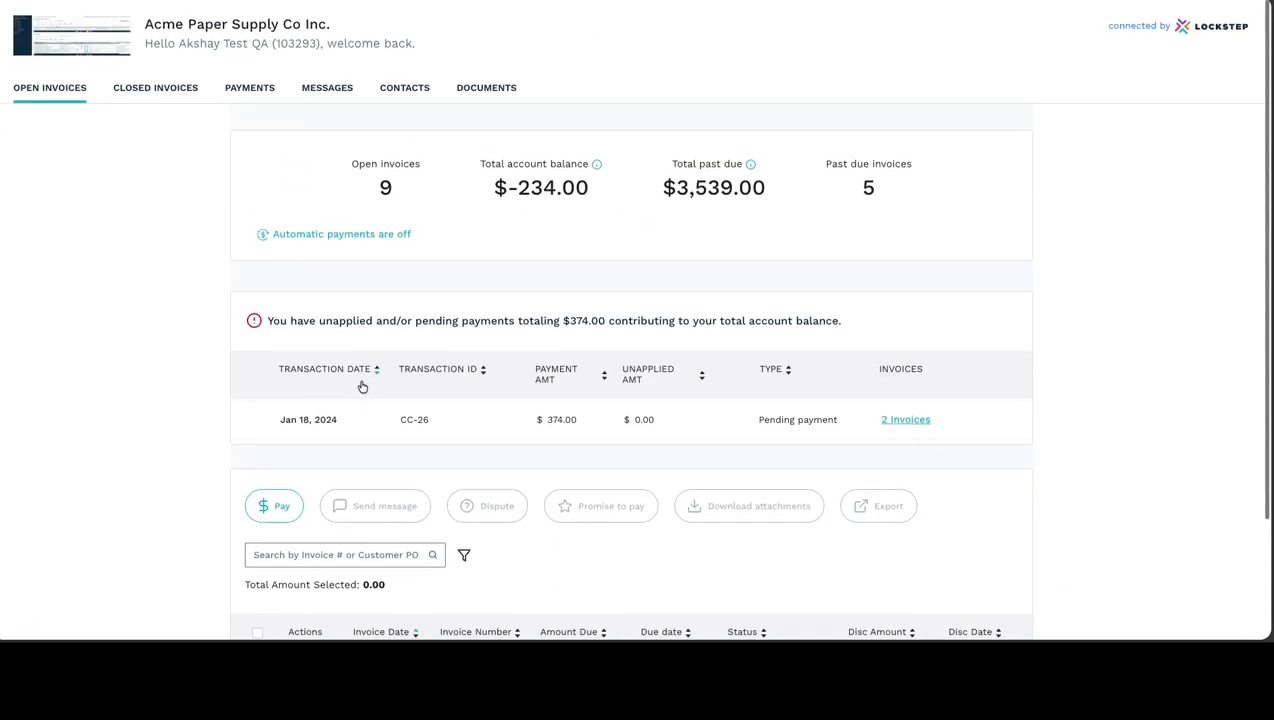
pyautogui.scroll(-4, 362, 384)
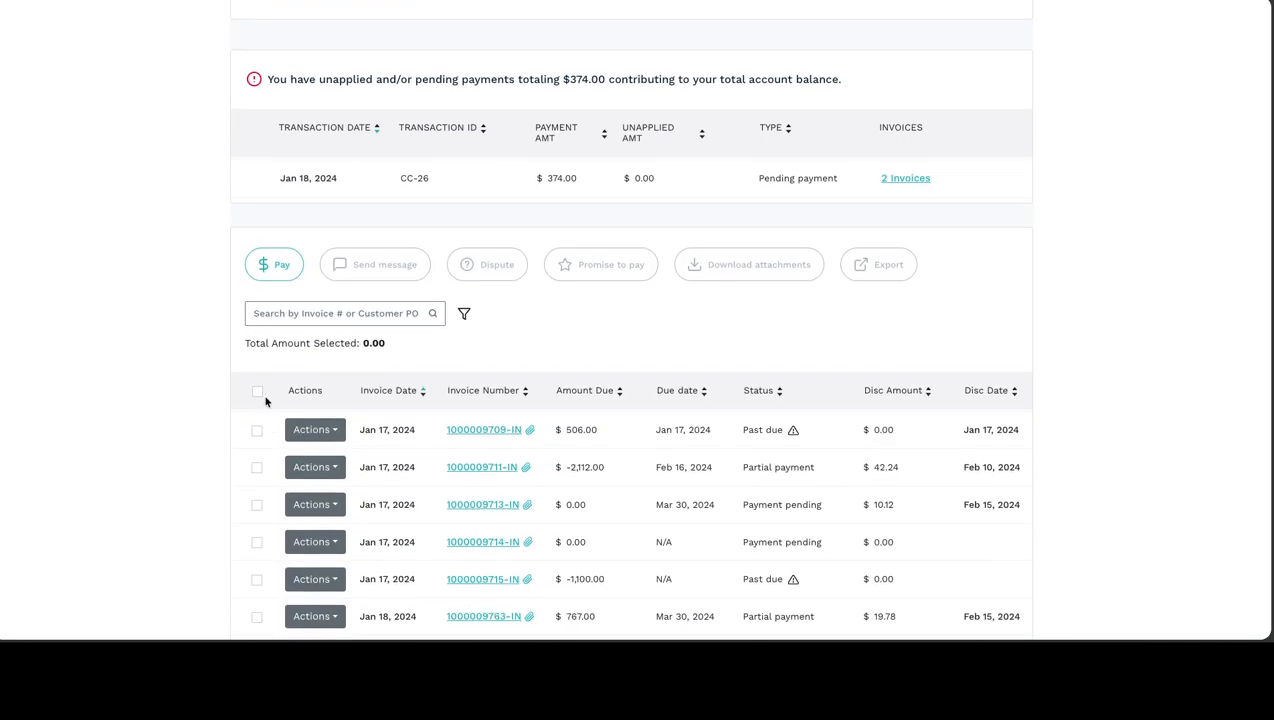
pyautogui.click(258, 393)
pyautogui.click(258, 393)
pyautogui.click(257, 430)
pyautogui.click(257, 467)
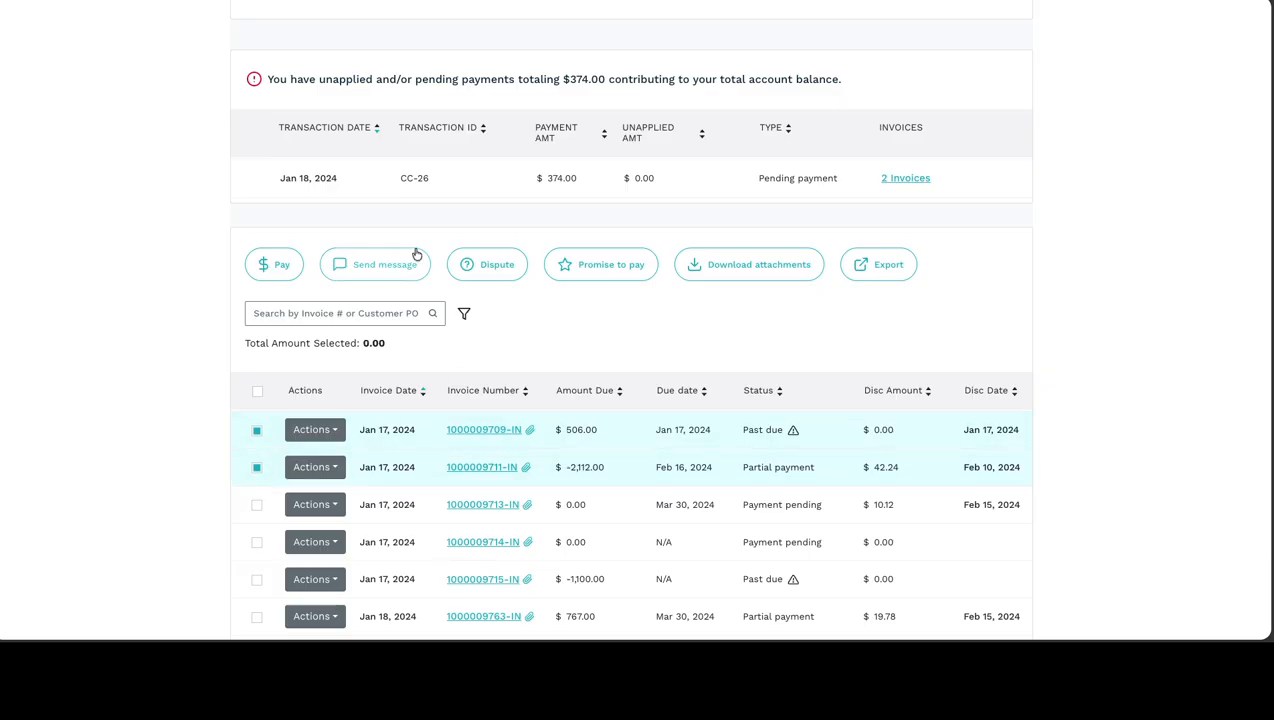
# Draft a message about the two selected invoices, created by Test, with subject "Test Subject" and text "Look into invoices"
pyautogui.click(370, 264)
pyautogui.click(795, 88)
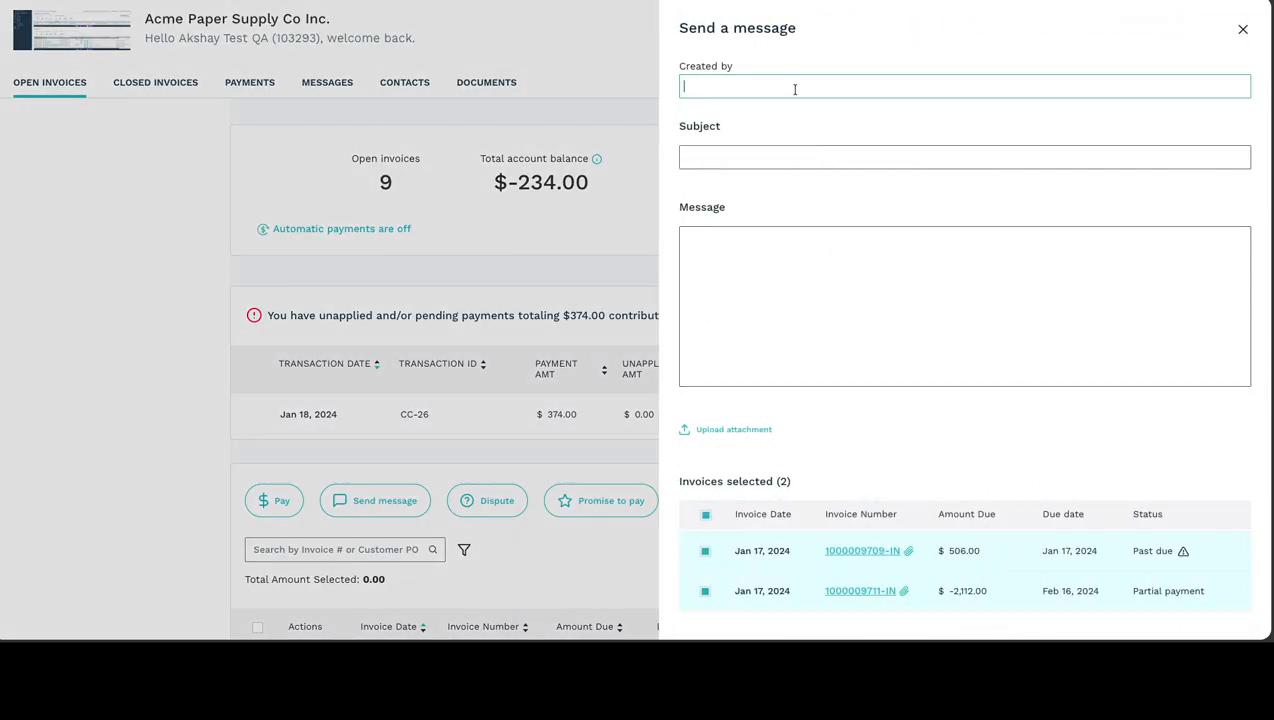
pyautogui.write('Test')
pyautogui.click(765, 160)
pyautogui.write('Test Sub')
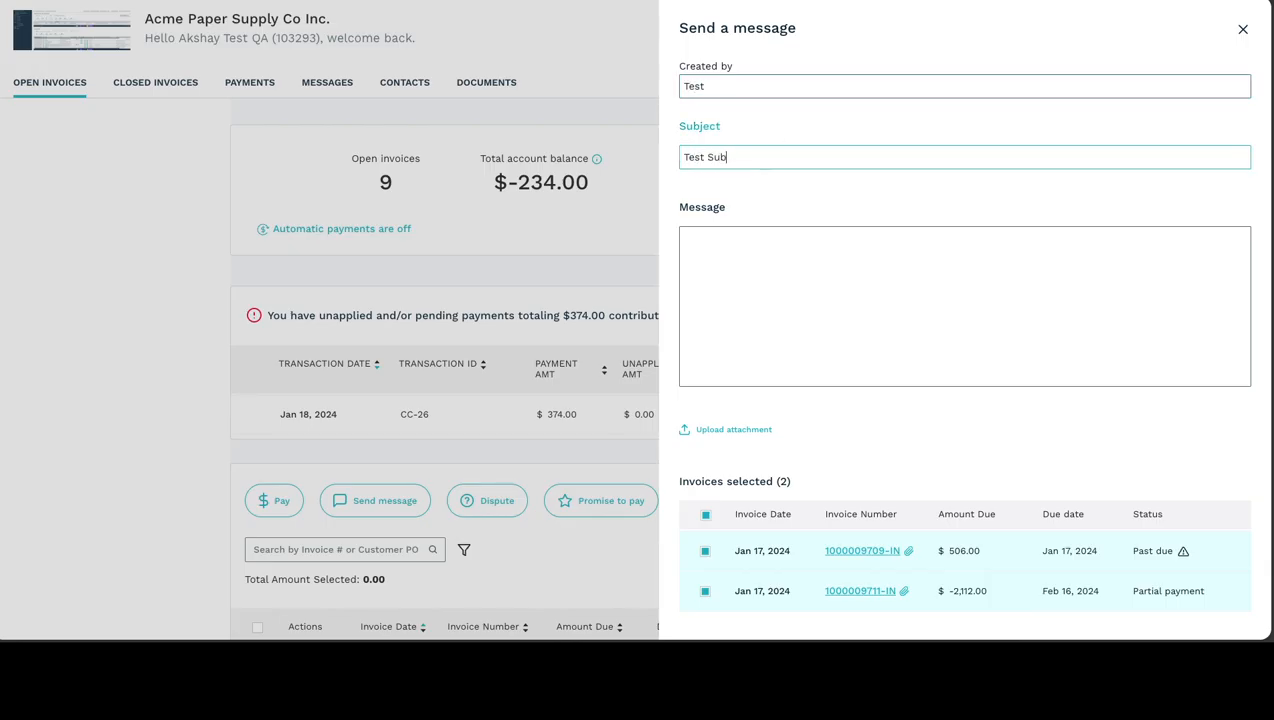
pyautogui.click(751, 272)
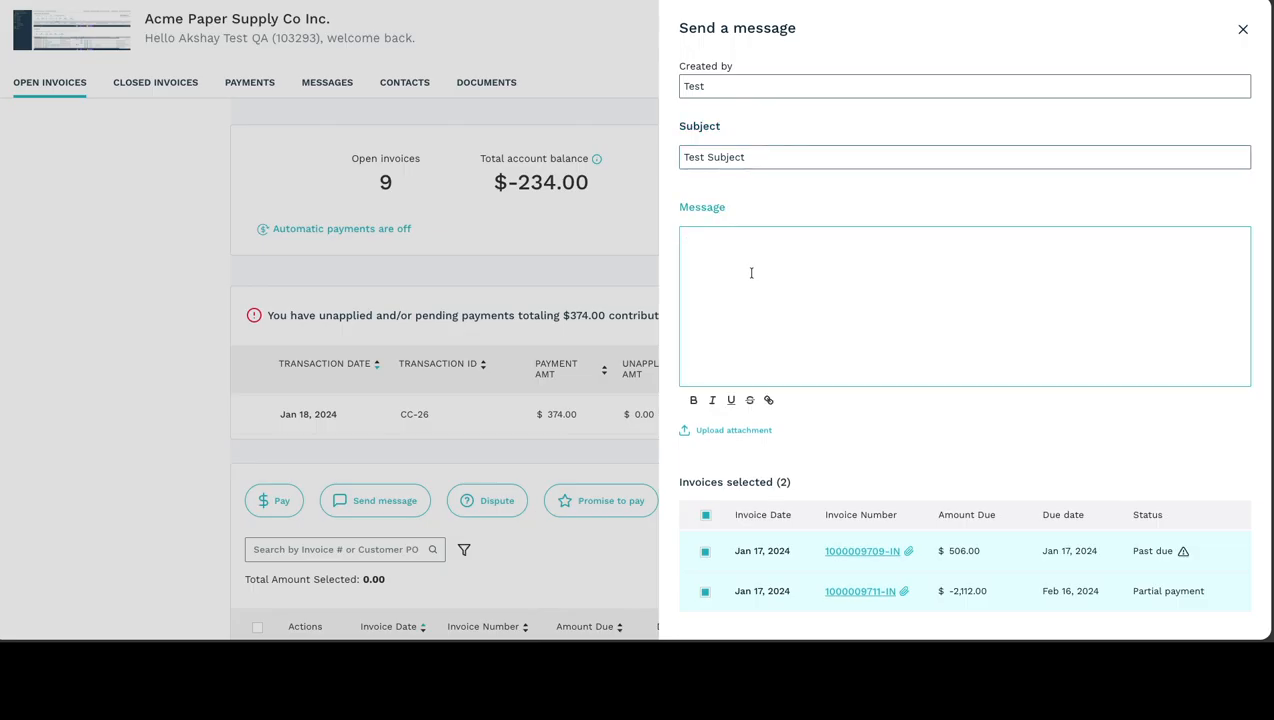
pyautogui.write('Look into invoices')
# Review the rest of the message form and close it without sending the message
pyautogui.scroll(-1, 816, 333)
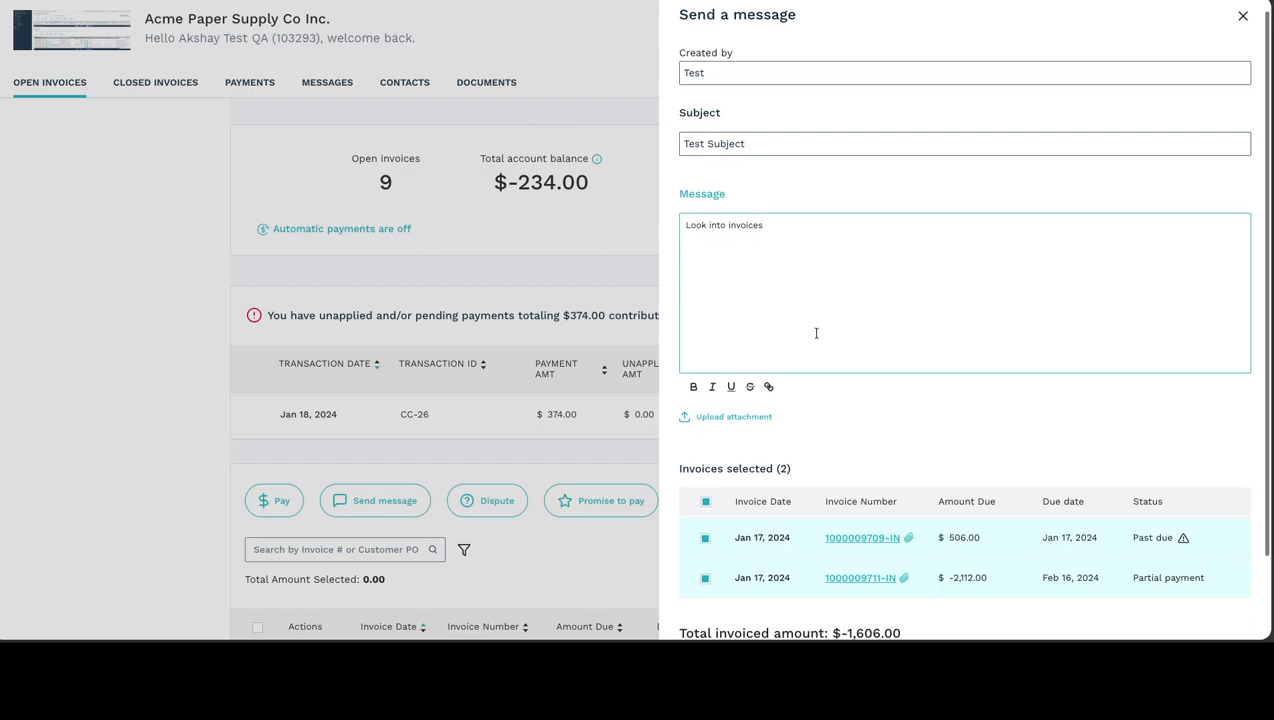
pyautogui.scroll(-3, 816, 333)
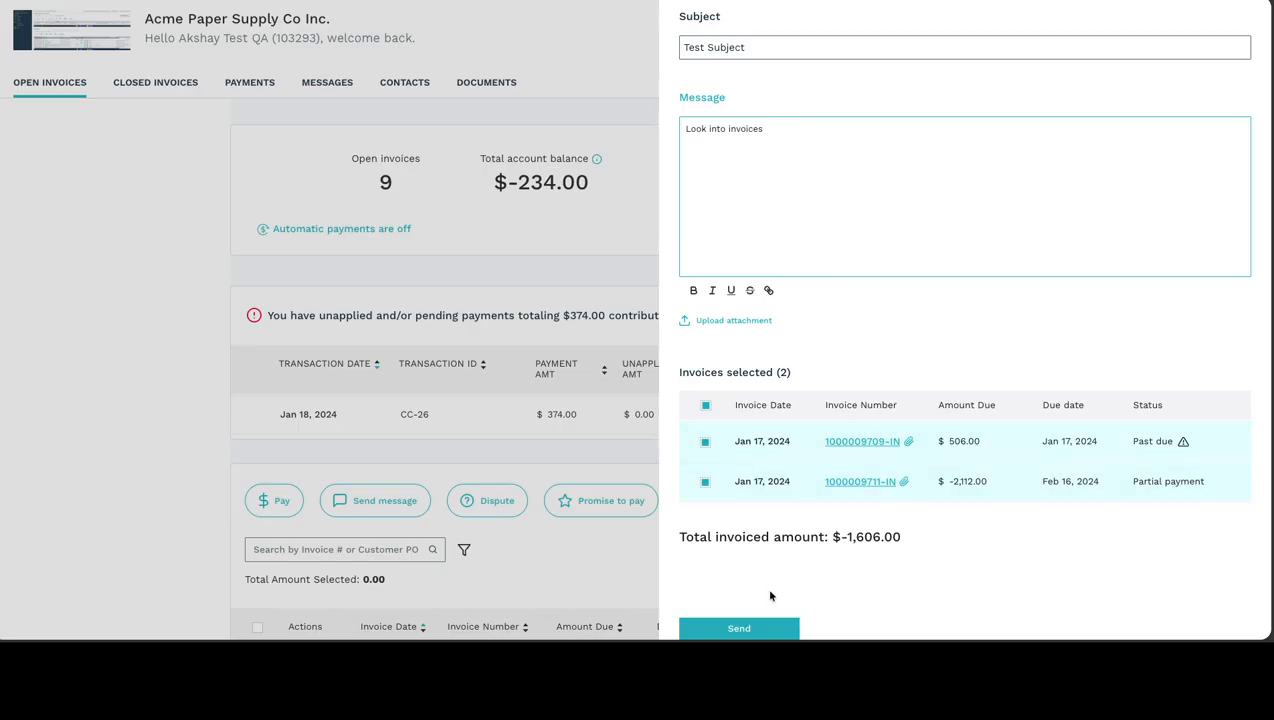
pyautogui.scroll(4, 751, 434)
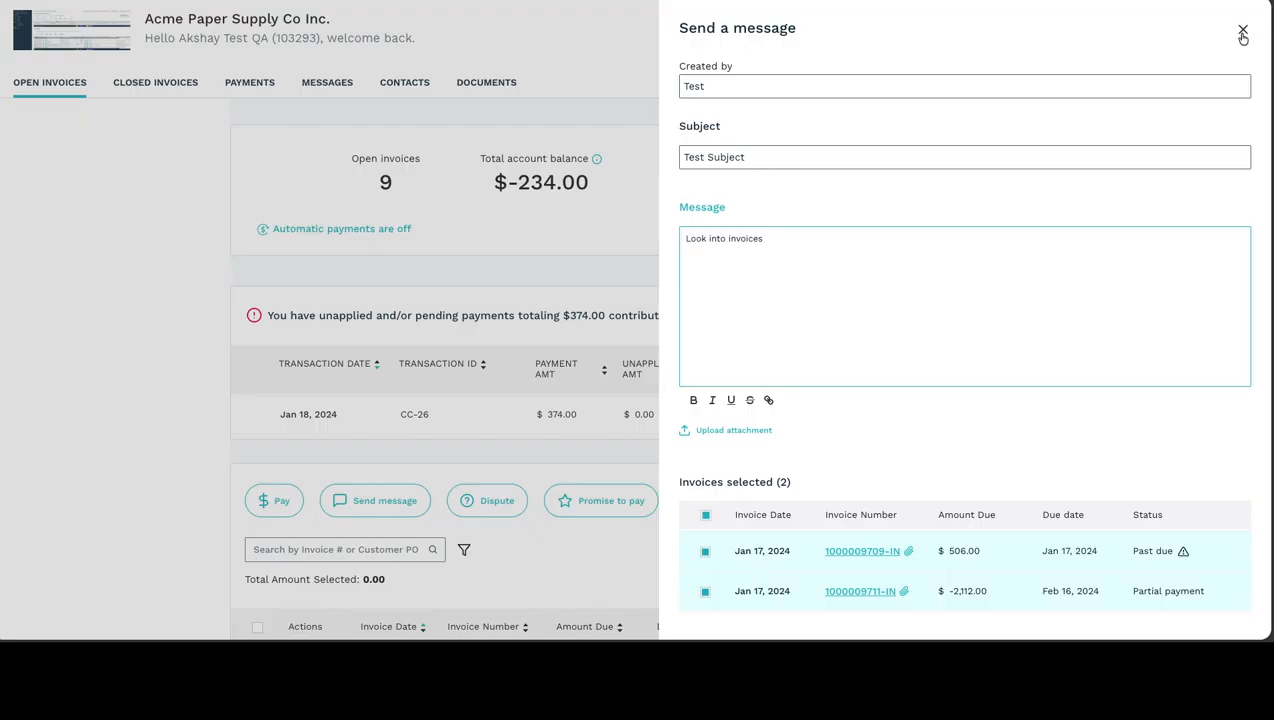
pyautogui.click(1242, 34)
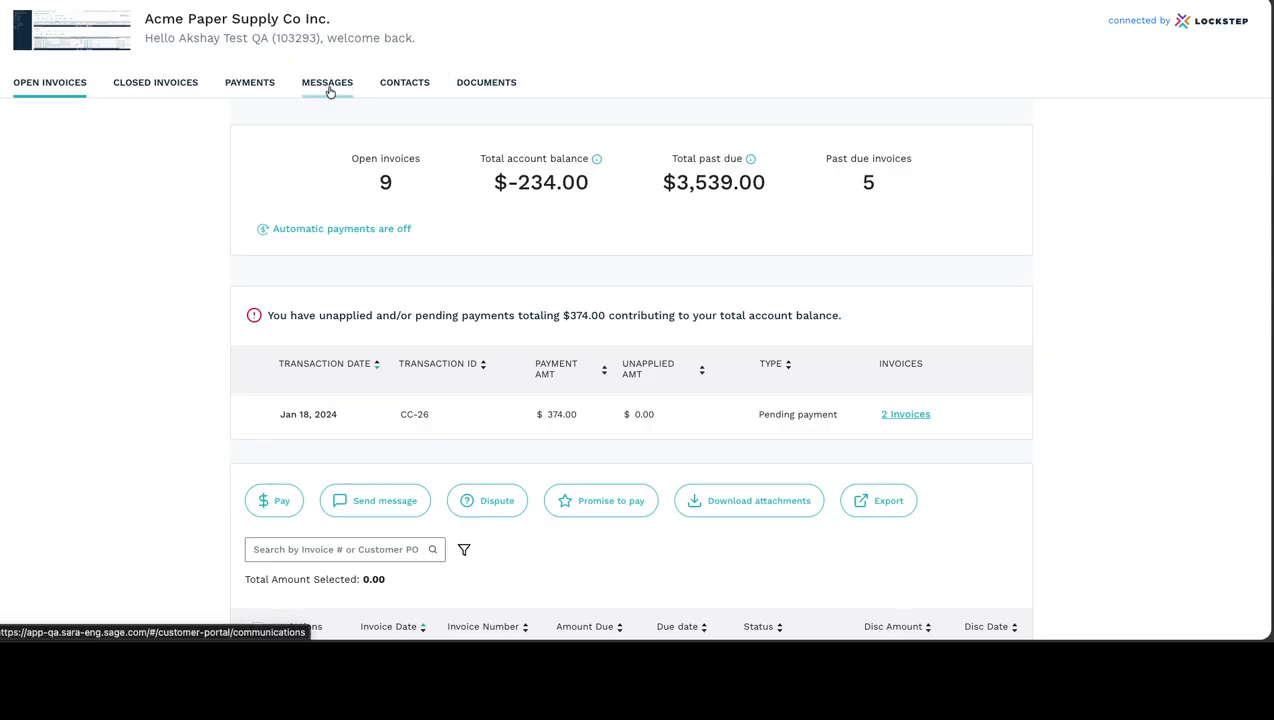
# Select the first three invoices in the open invoices list
pyautogui.scroll(-3, 496, 118)
pyautogui.scroll(-1, 496, 118)
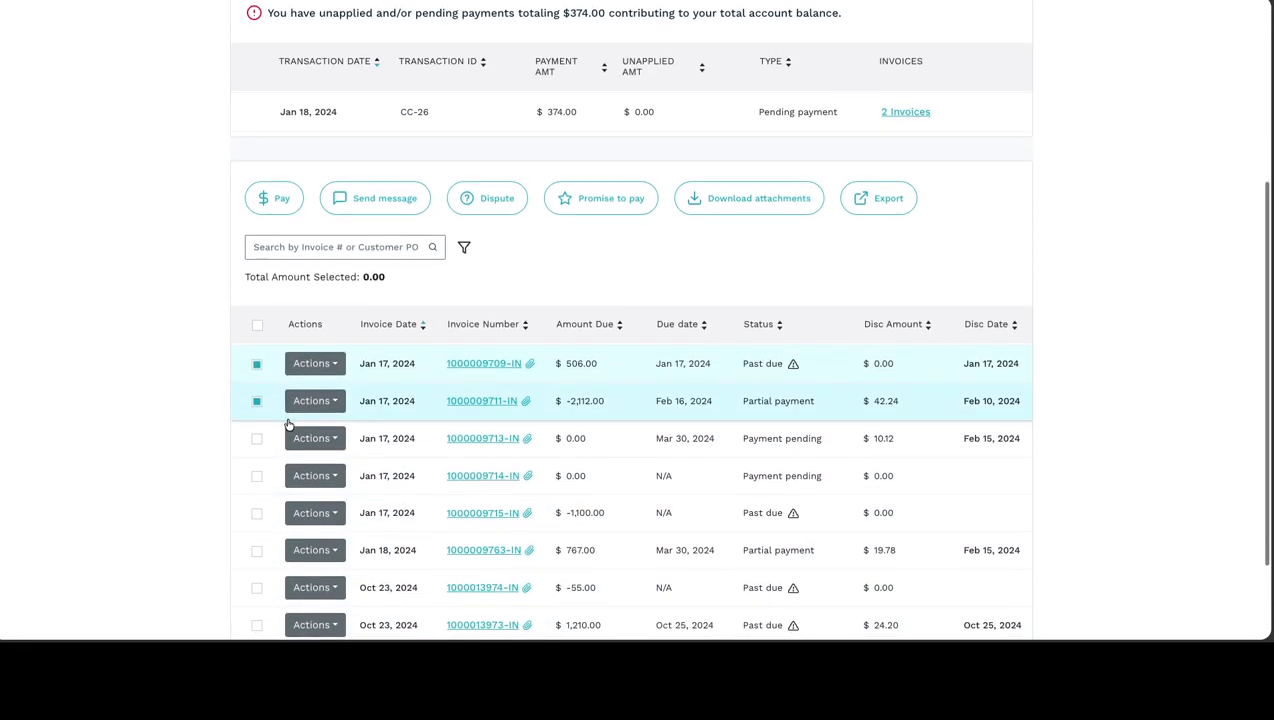
pyautogui.click(257, 363)
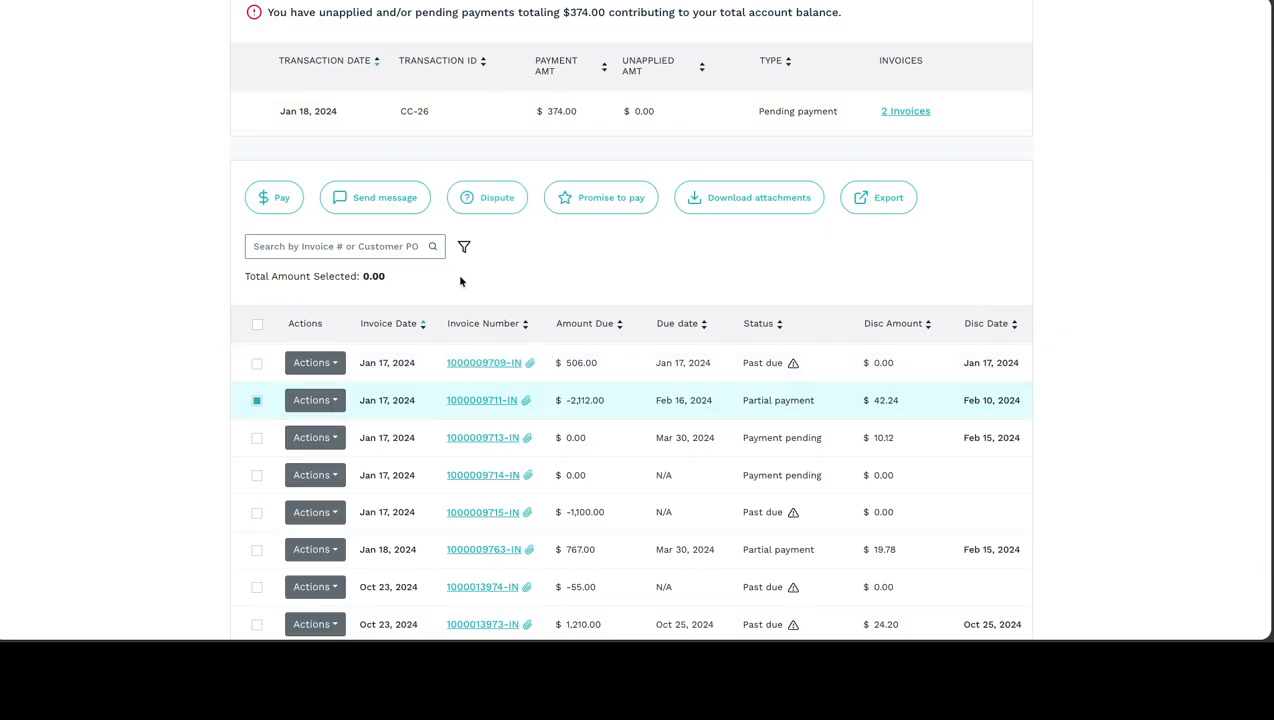
pyautogui.click(257, 364)
# Start a dispute of the three selected invoices with the reason "Test Reason code", review the form and close it without submitting
pyautogui.click(472, 208)
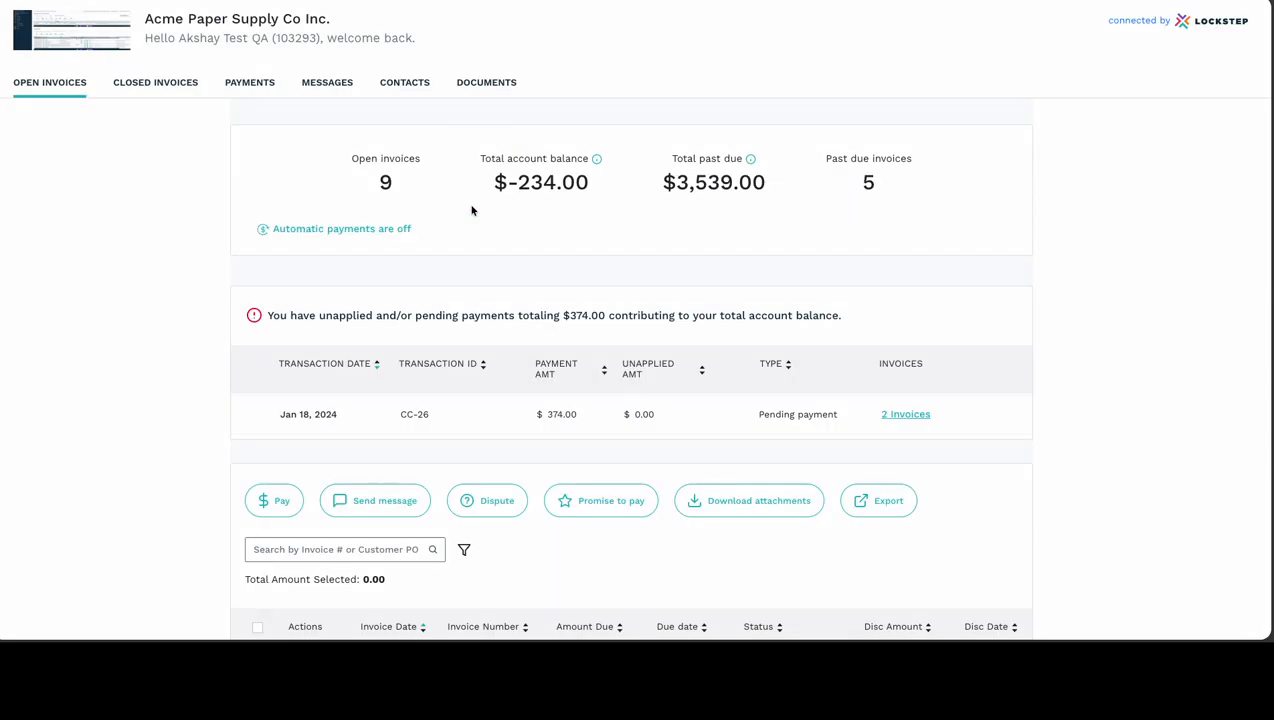
pyautogui.click(840, 106)
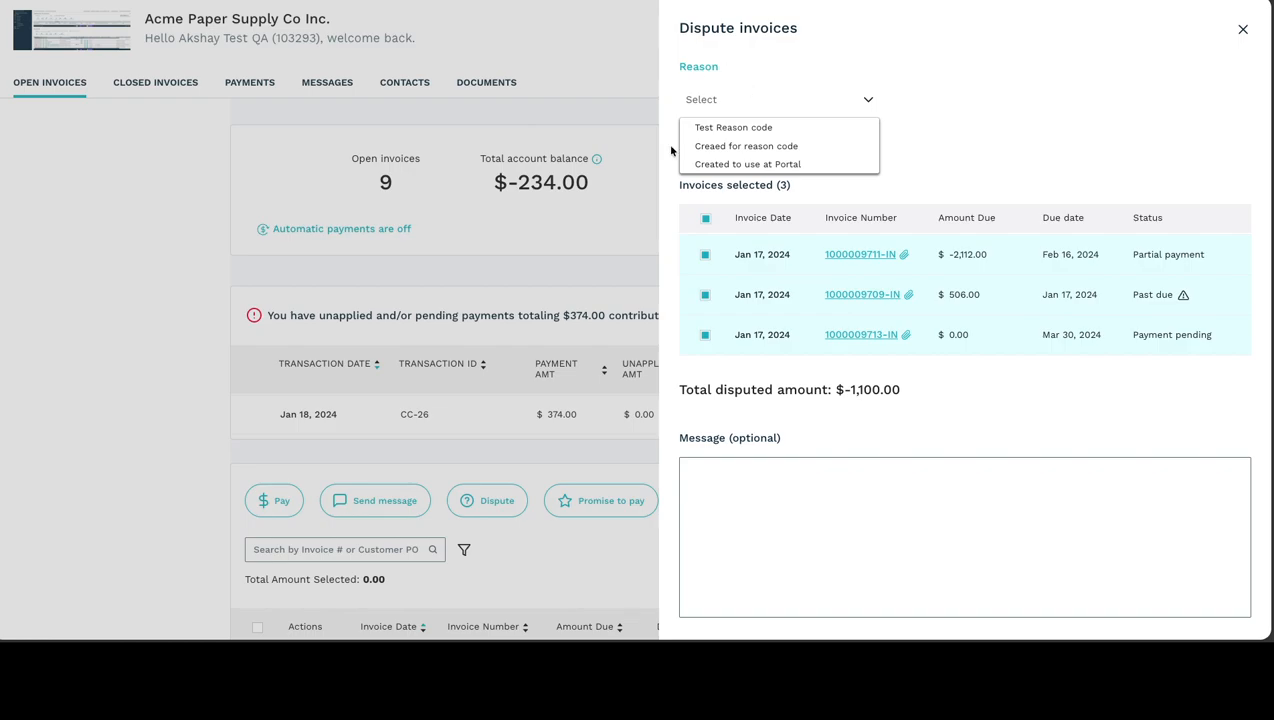
pyautogui.click(769, 127)
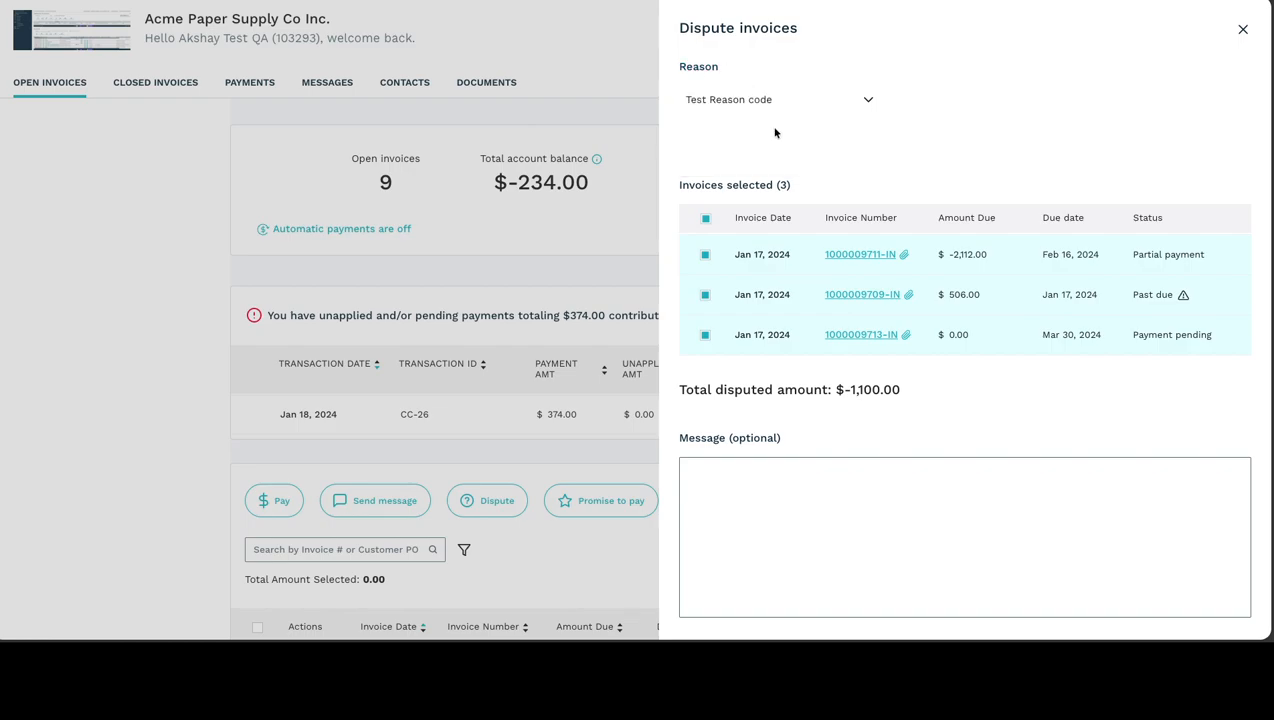
pyautogui.click(816, 528)
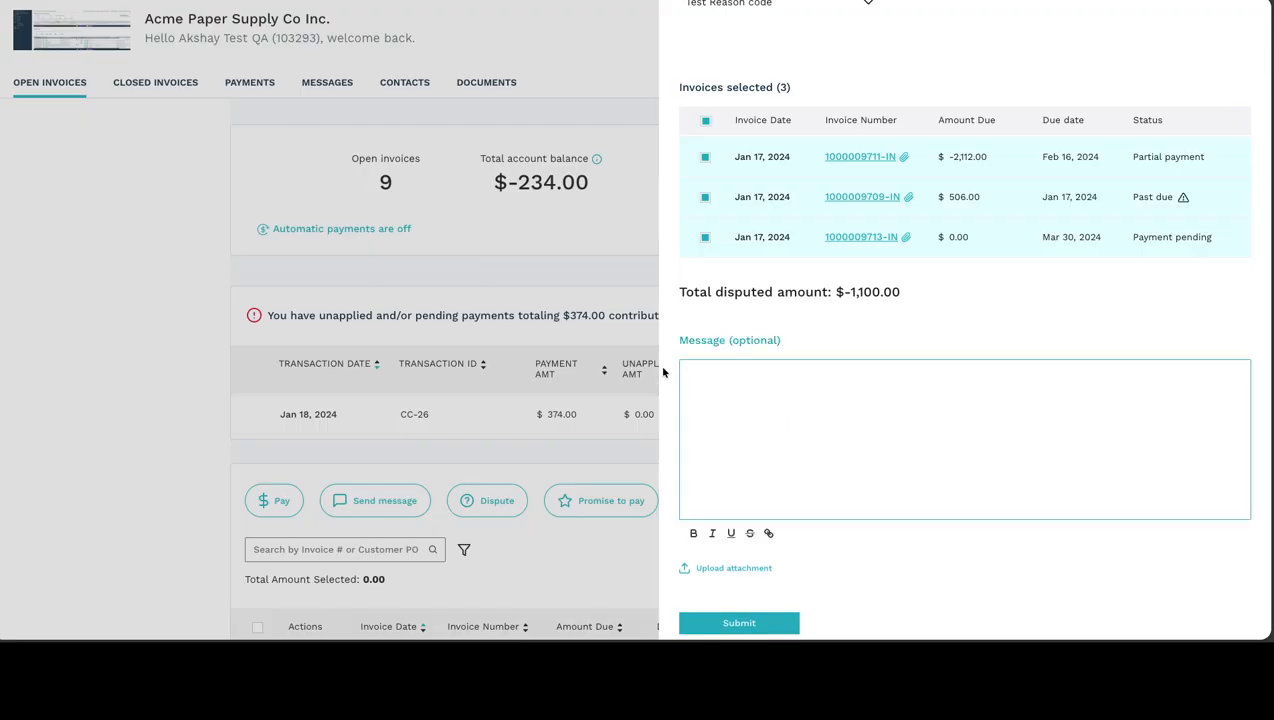
pyautogui.scroll(-1, 800, 390)
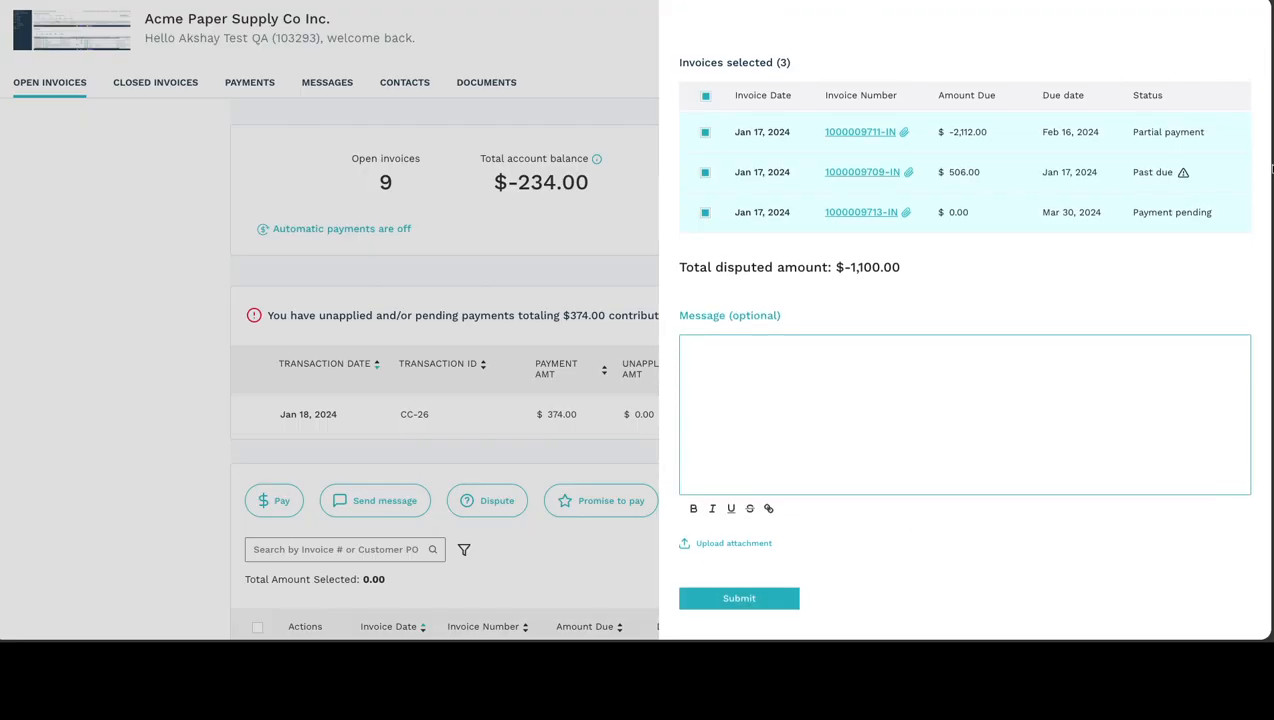
pyautogui.scroll(3, 1229, 56)
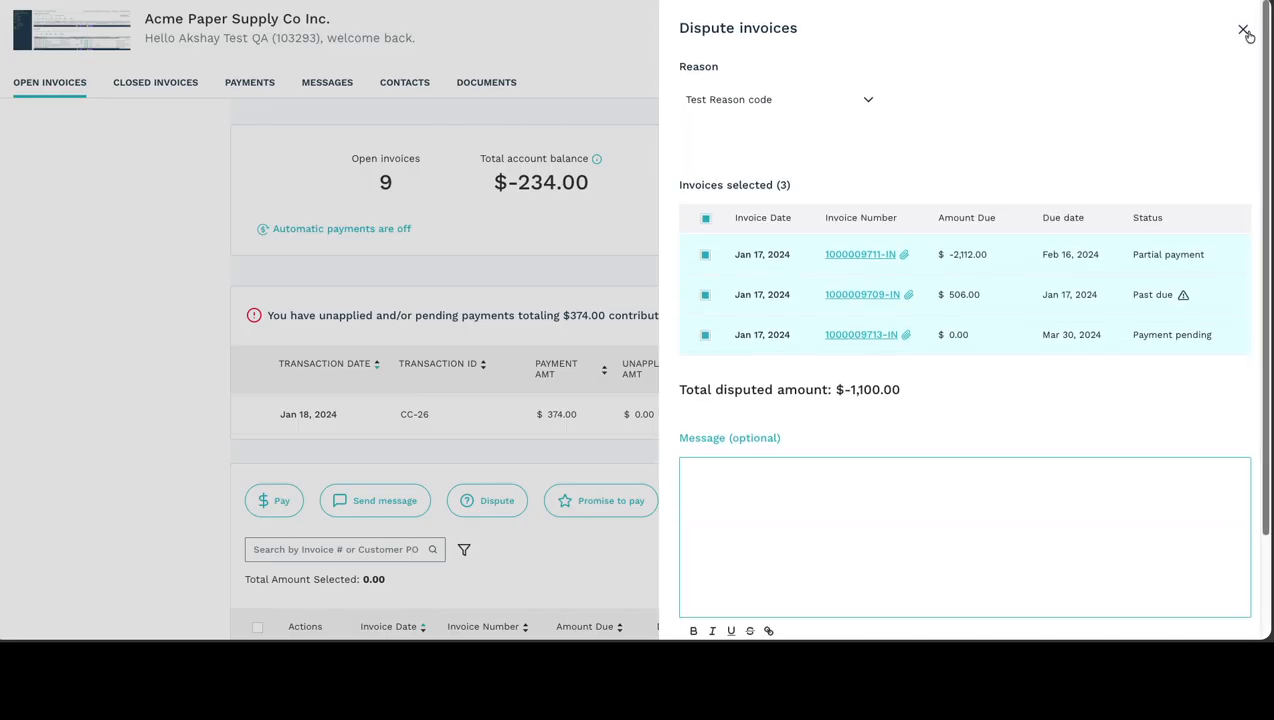
pyautogui.click(1243, 40)
# Start a promise to pay for the selected invoices with expected payment date Feb 27, 2026, and close it without submitting
pyautogui.scroll(-1, 600, 430)
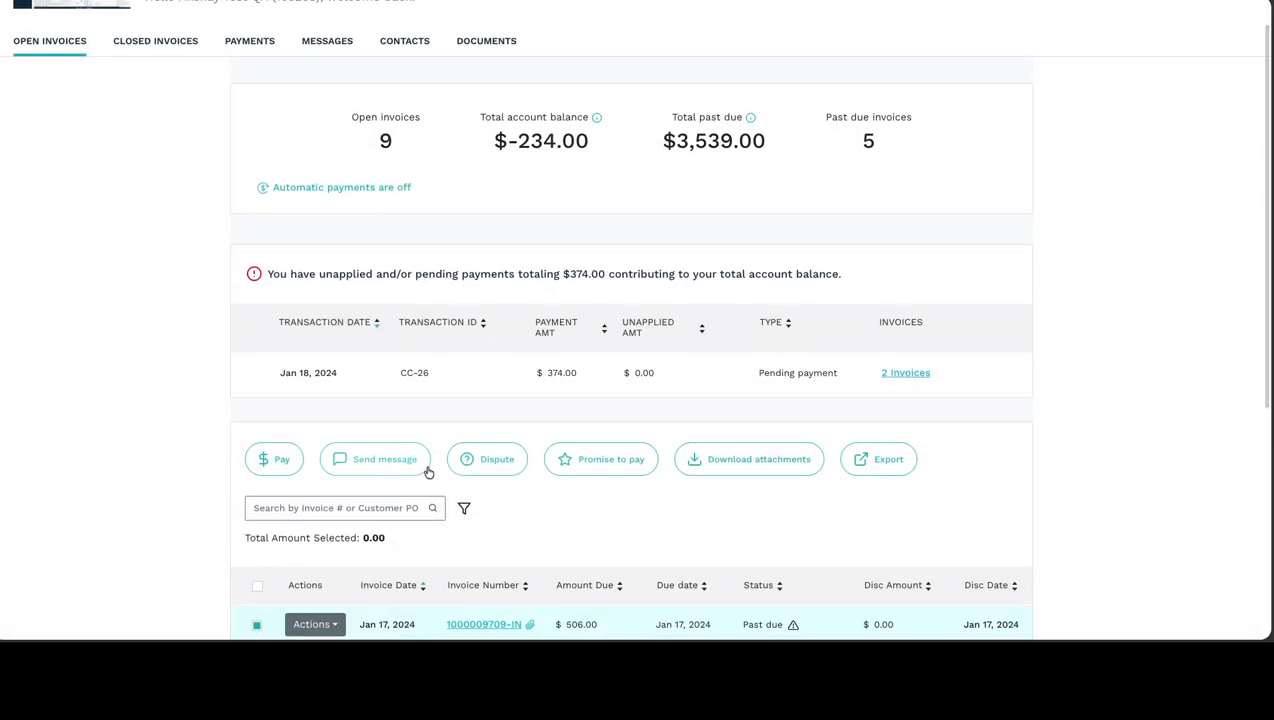
pyautogui.click(611, 461)
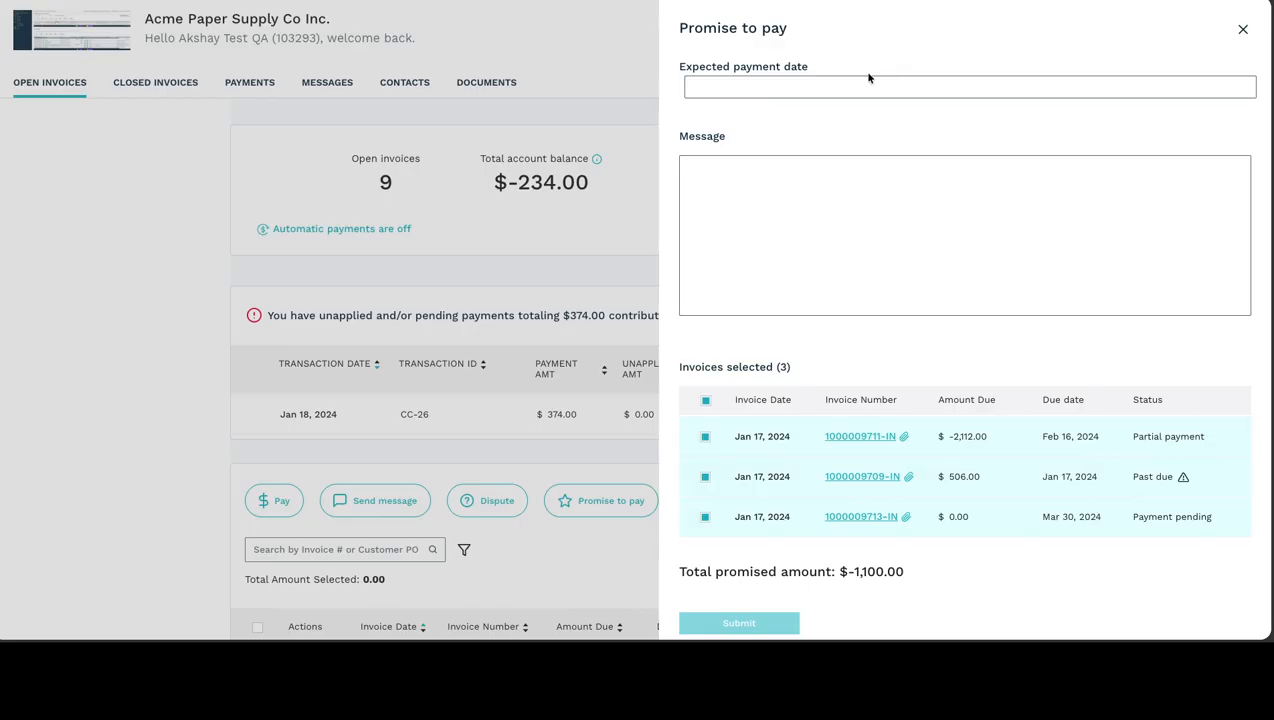
pyautogui.click(955, 84)
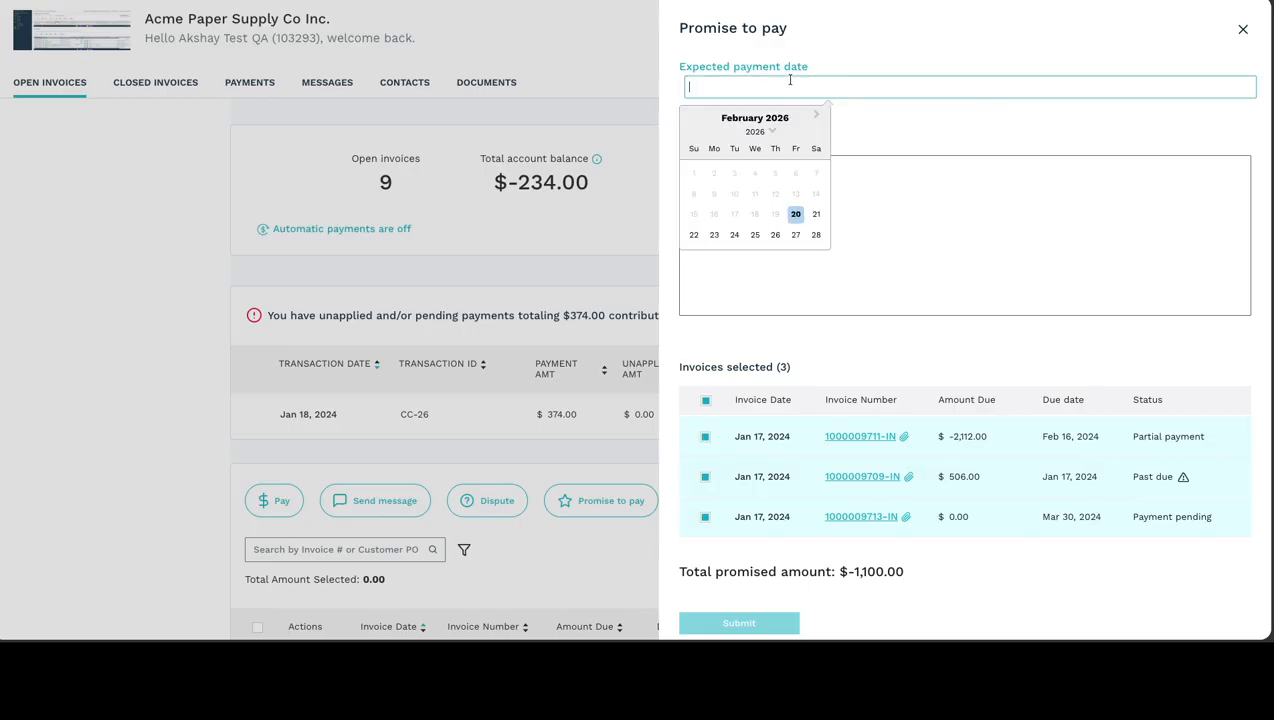
pyautogui.click(796, 236)
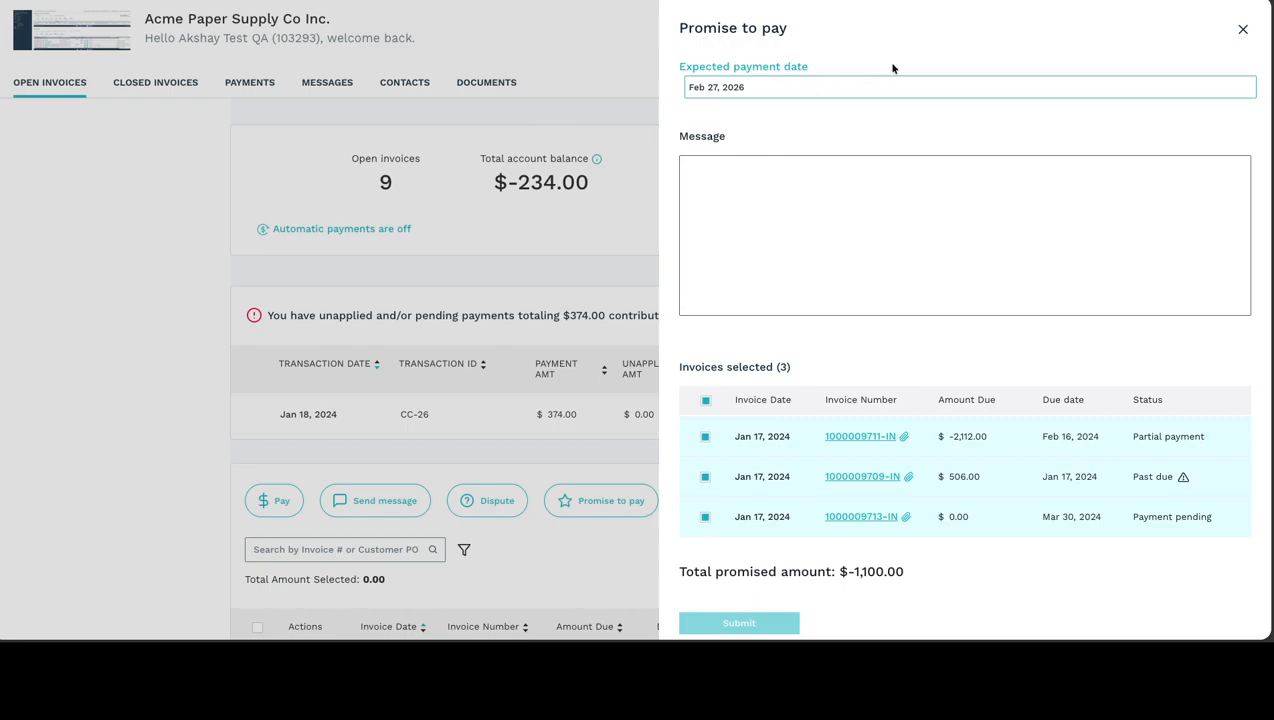
pyautogui.click(745, 181)
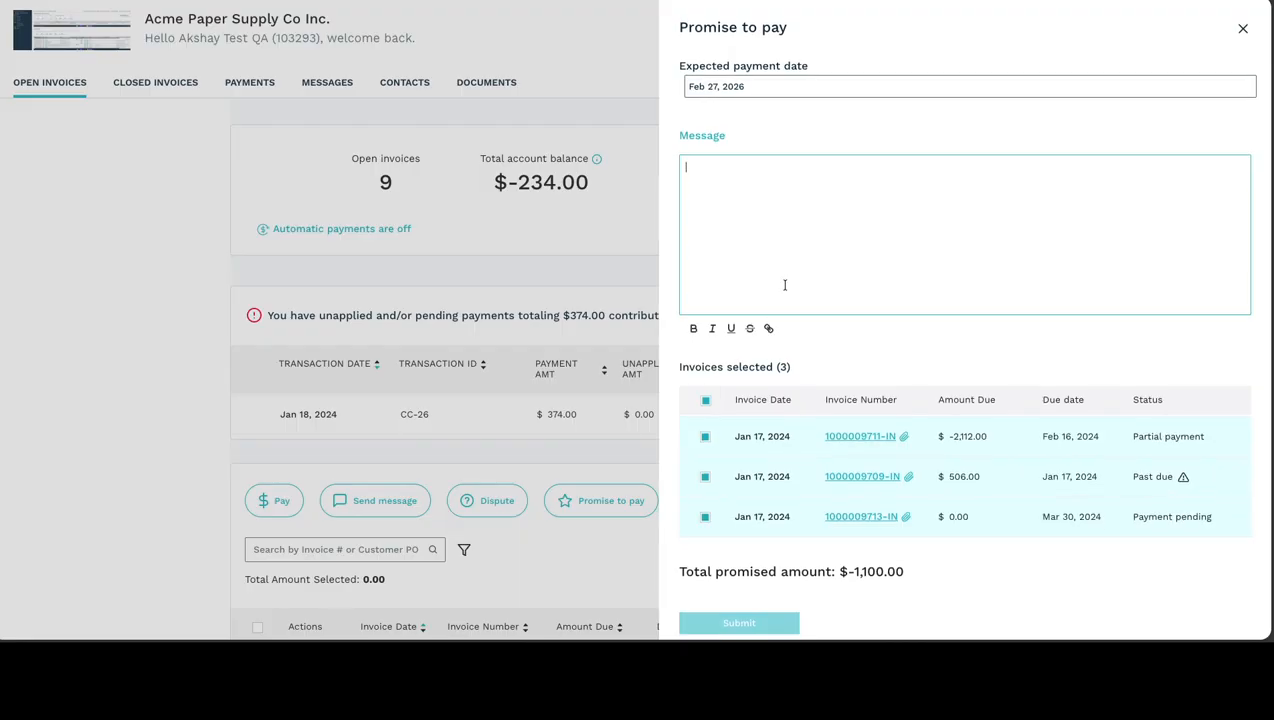
pyautogui.click(1243, 30)
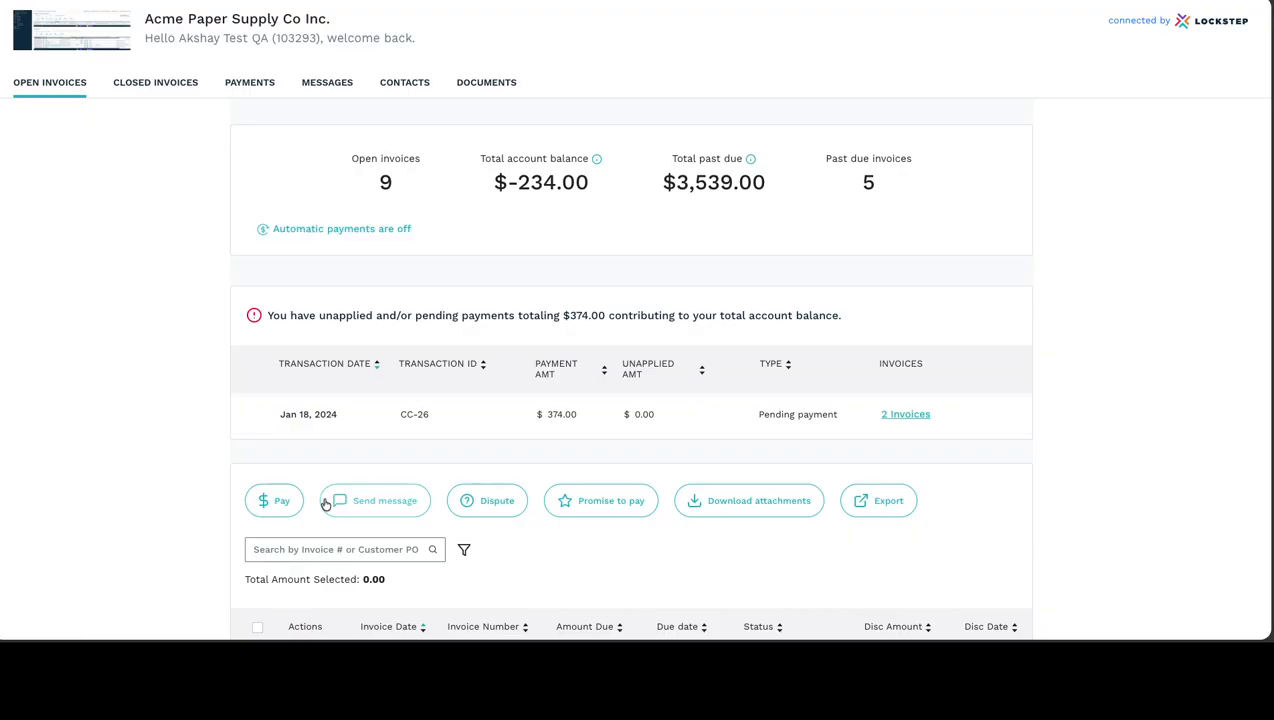
# Select all invoices in the open invoices list and try downloading their attachments
pyautogui.scroll(-3, 696, 463)
pyautogui.scroll(-3, 696, 463)
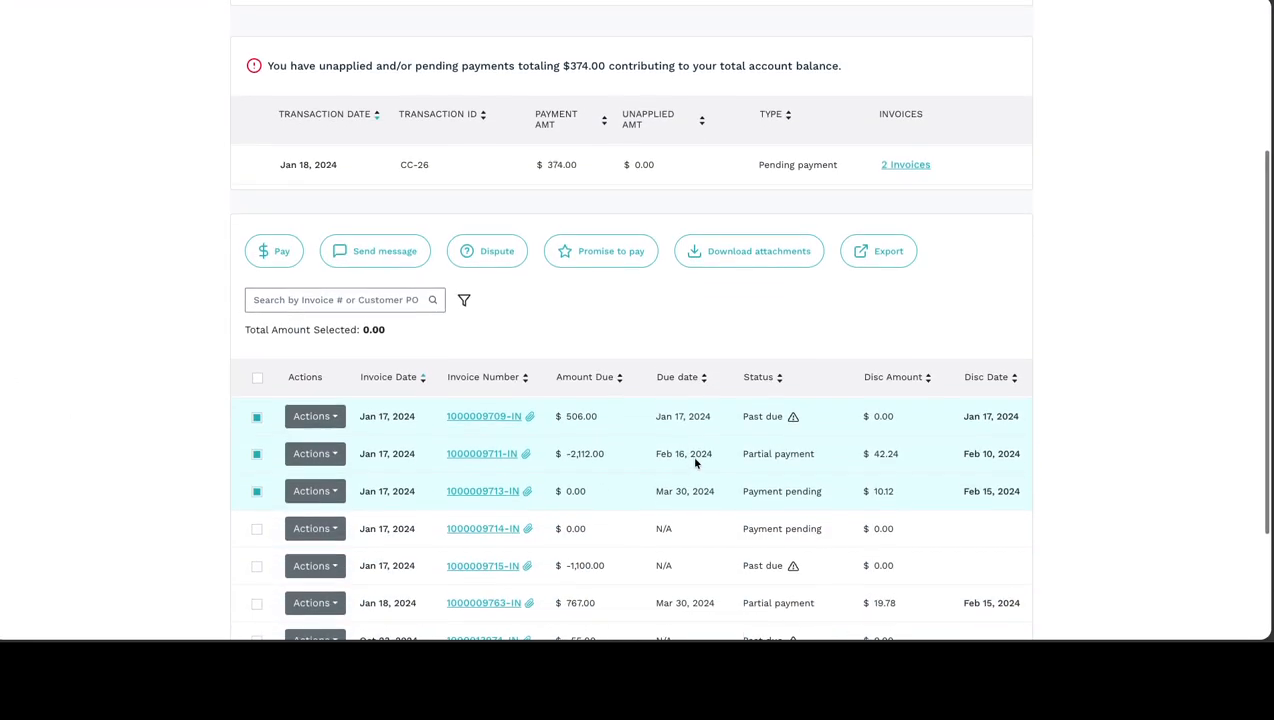
pyautogui.click(759, 236)
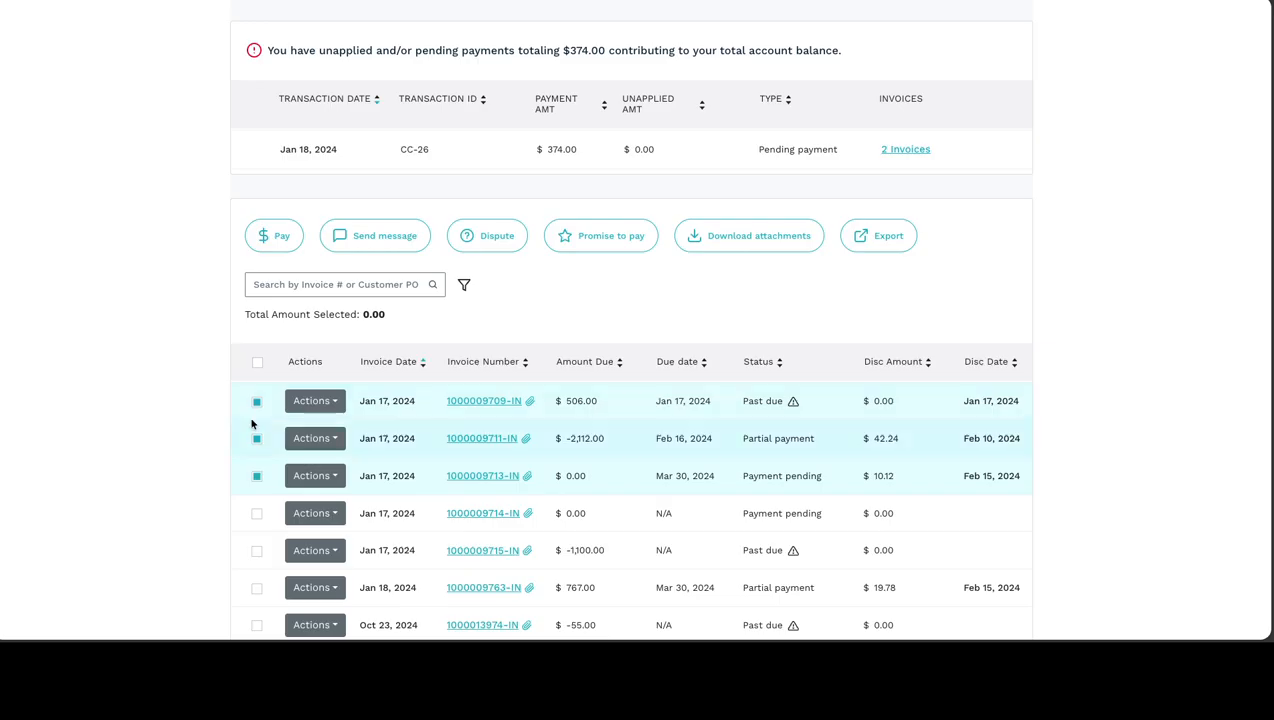
pyautogui.click(256, 513)
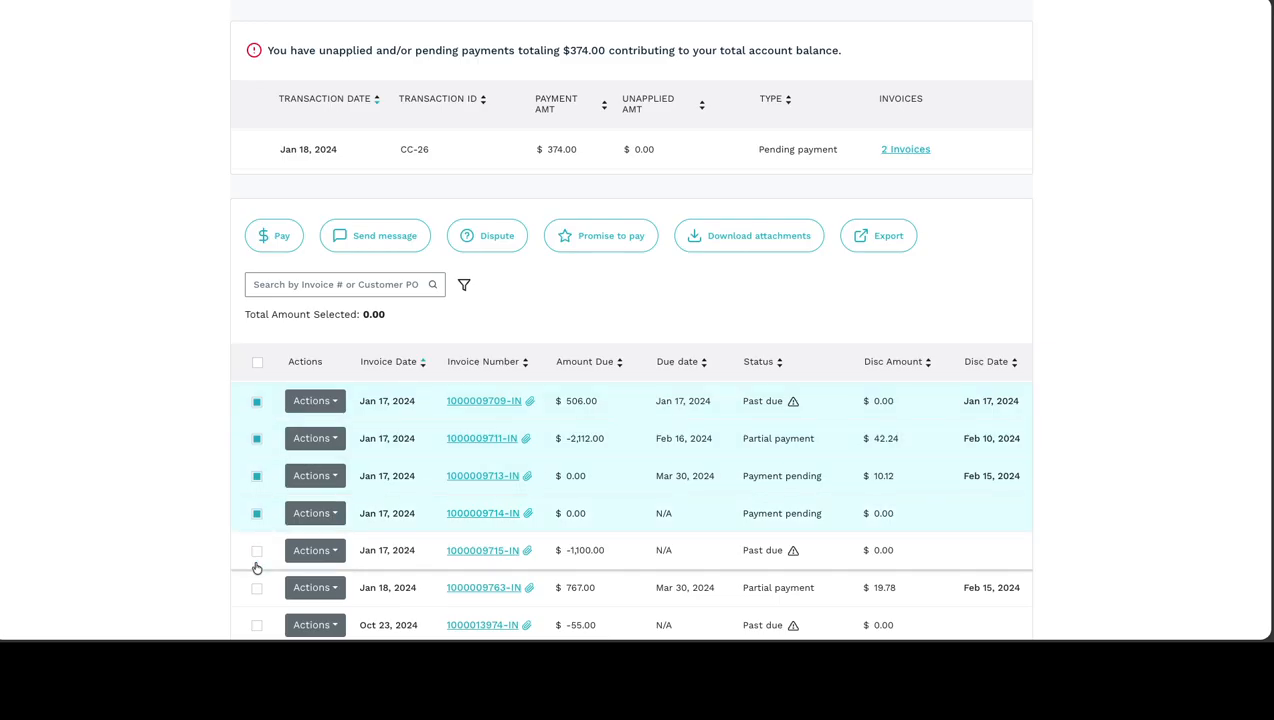
pyautogui.click(258, 361)
pyautogui.click(800, 248)
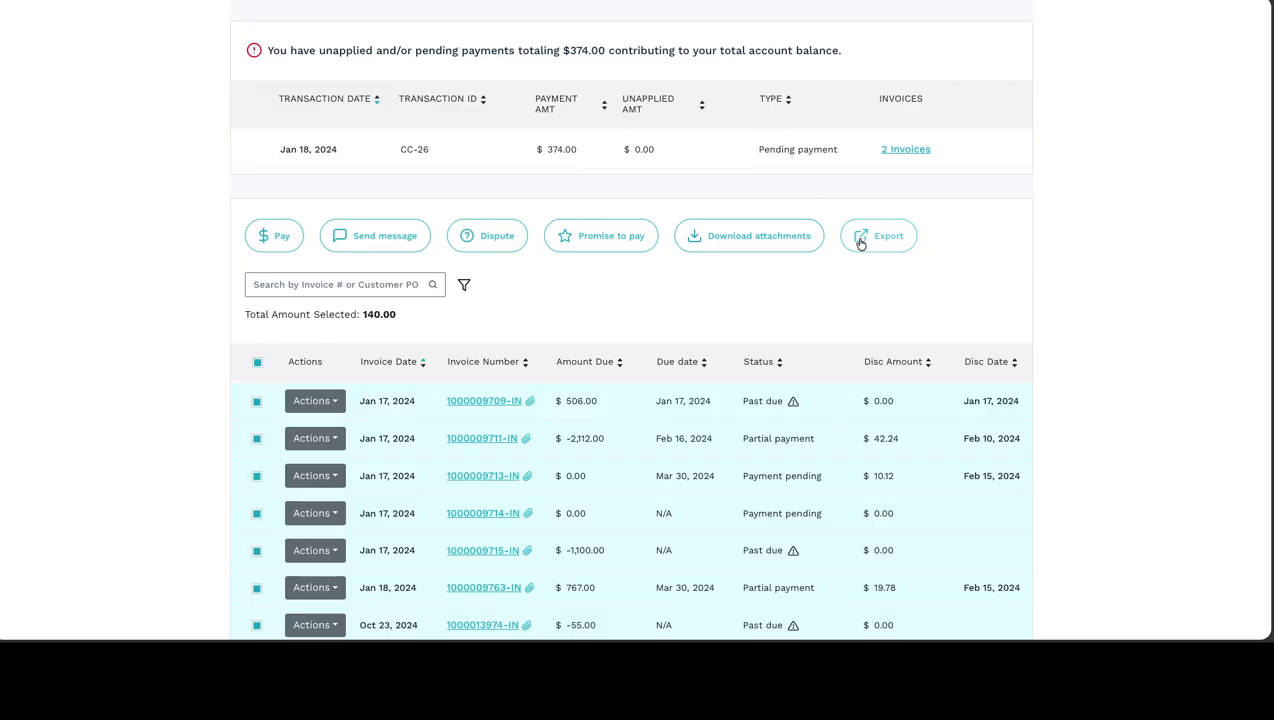
# Select only the first open invoice and examine its individual actions without running any of them
pyautogui.click(257, 362)
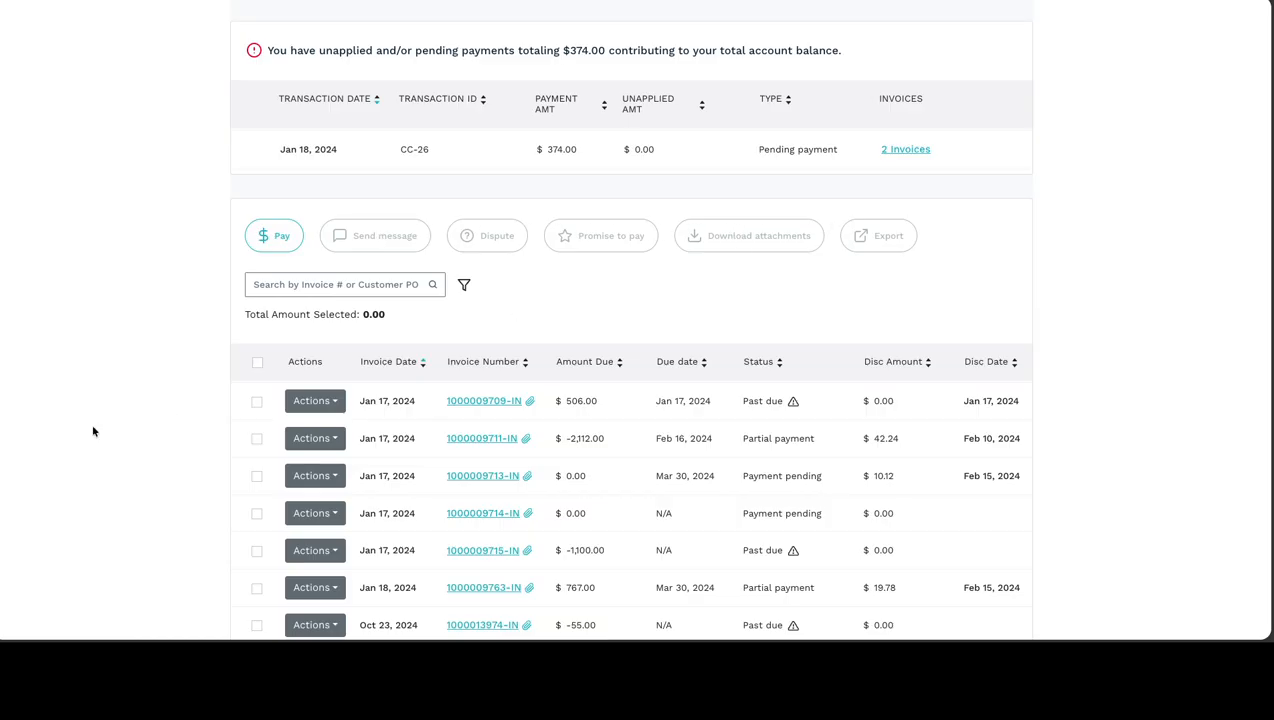
pyautogui.click(257, 403)
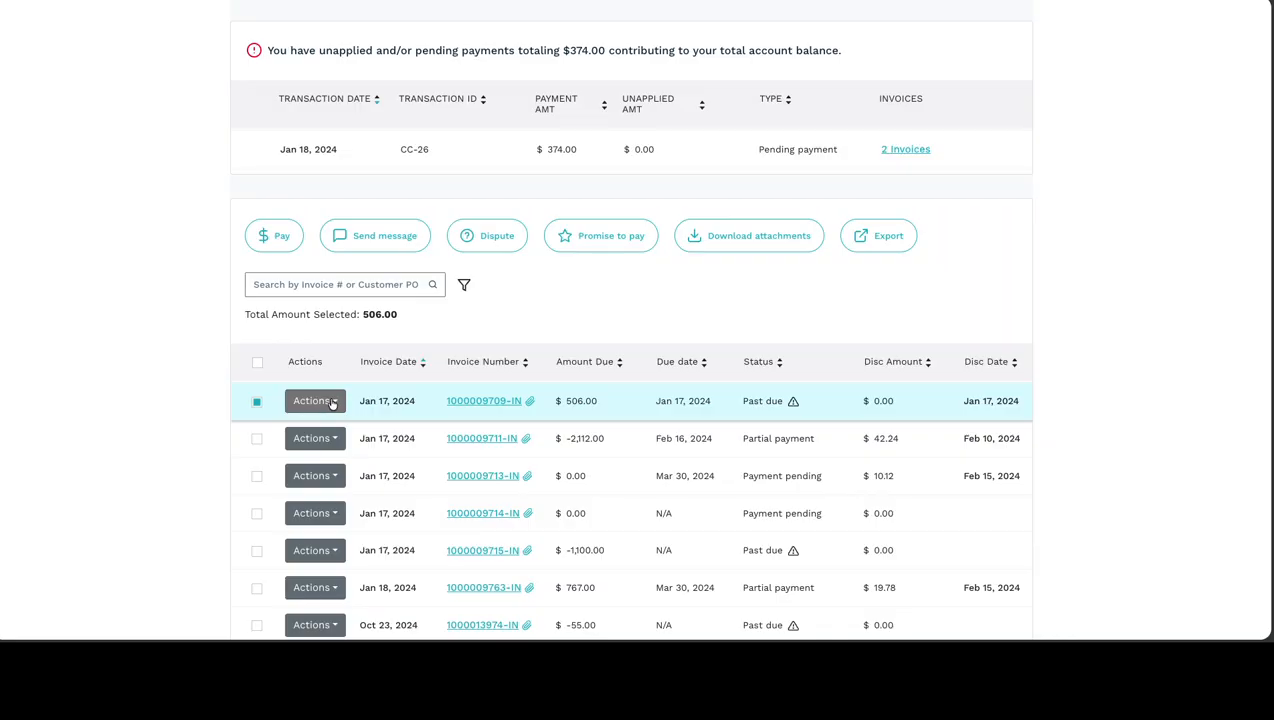
pyautogui.click(330, 402)
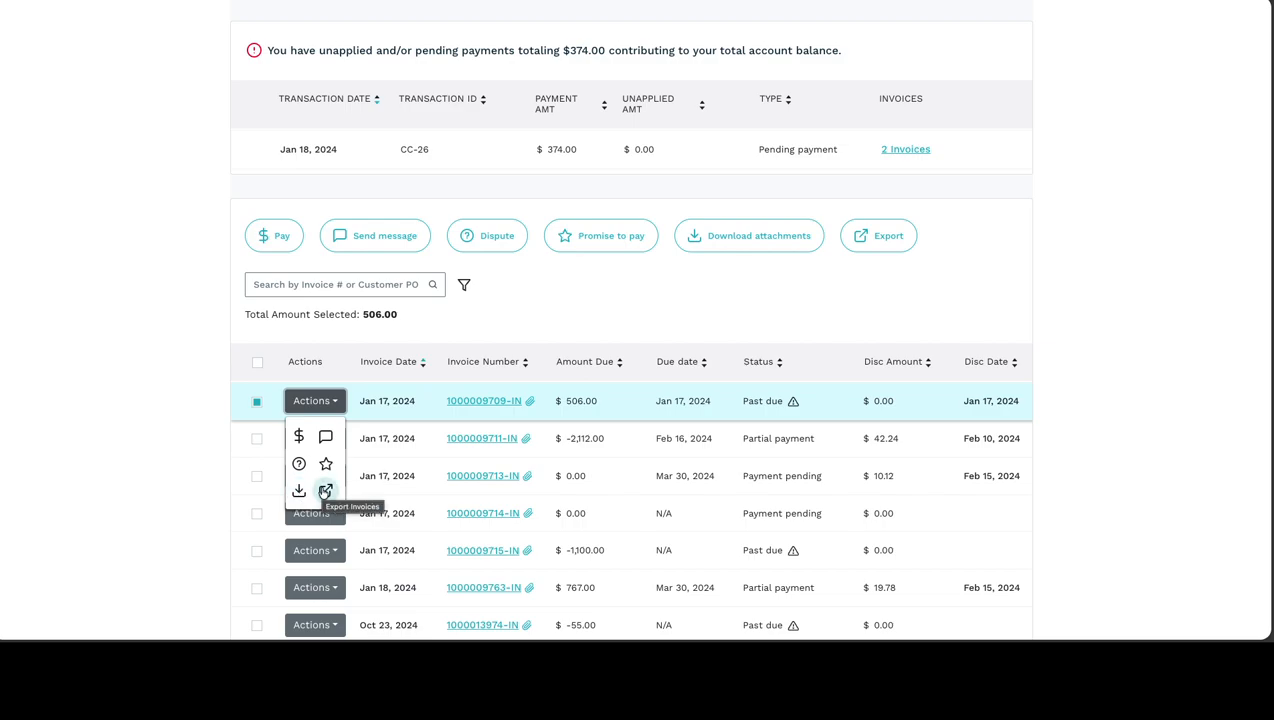
pyautogui.click(159, 425)
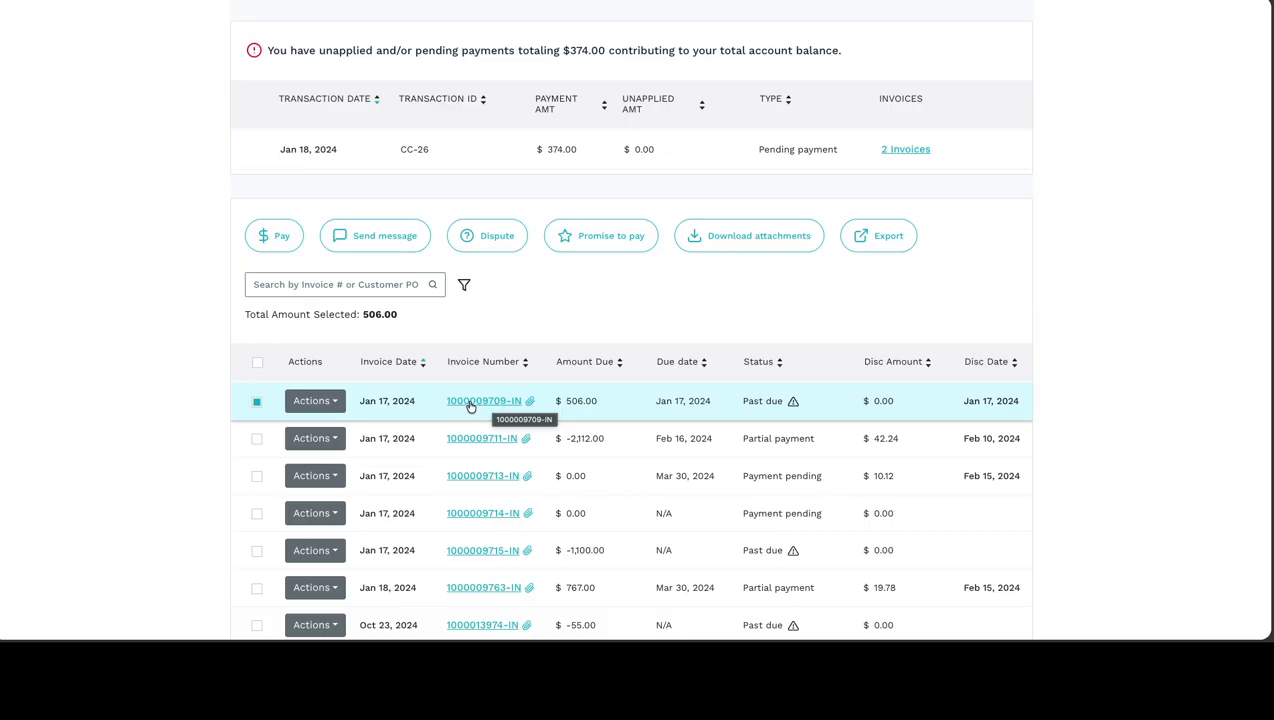
# Look through the portal's closed invoices, payments, messages, contacts and documents pages
pyautogui.scroll(5, 549, 405)
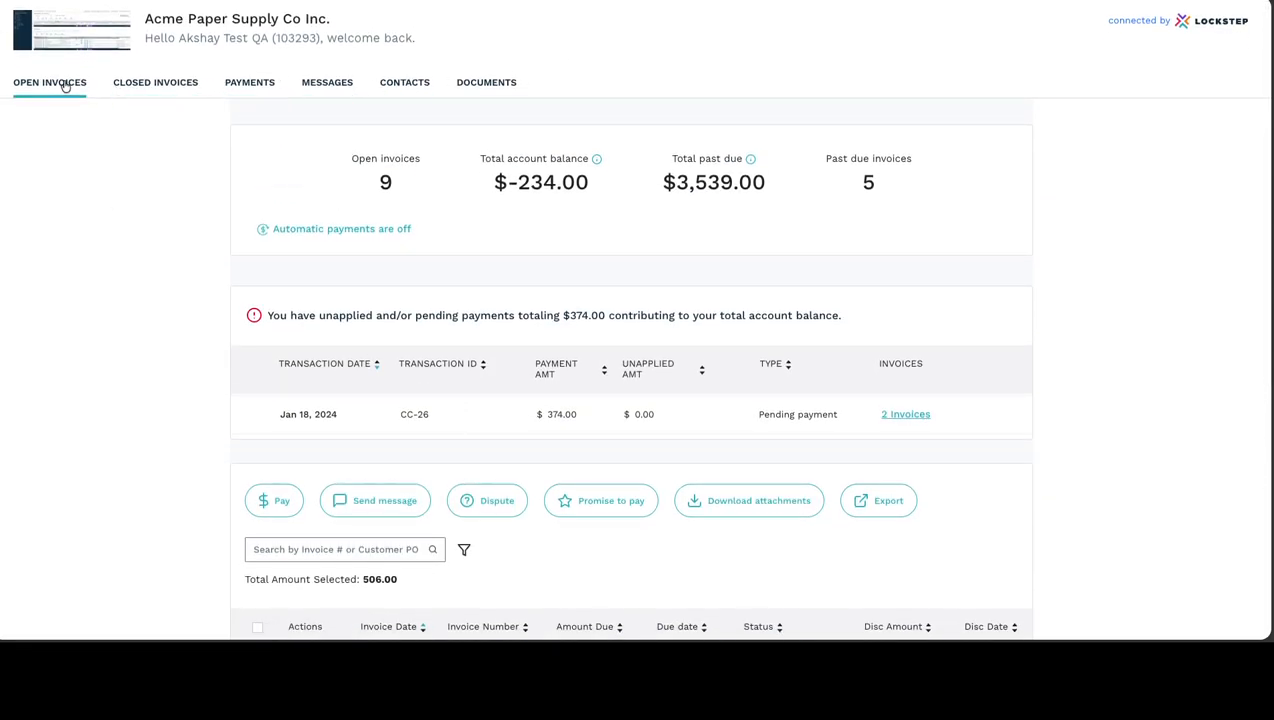
pyautogui.click(151, 84)
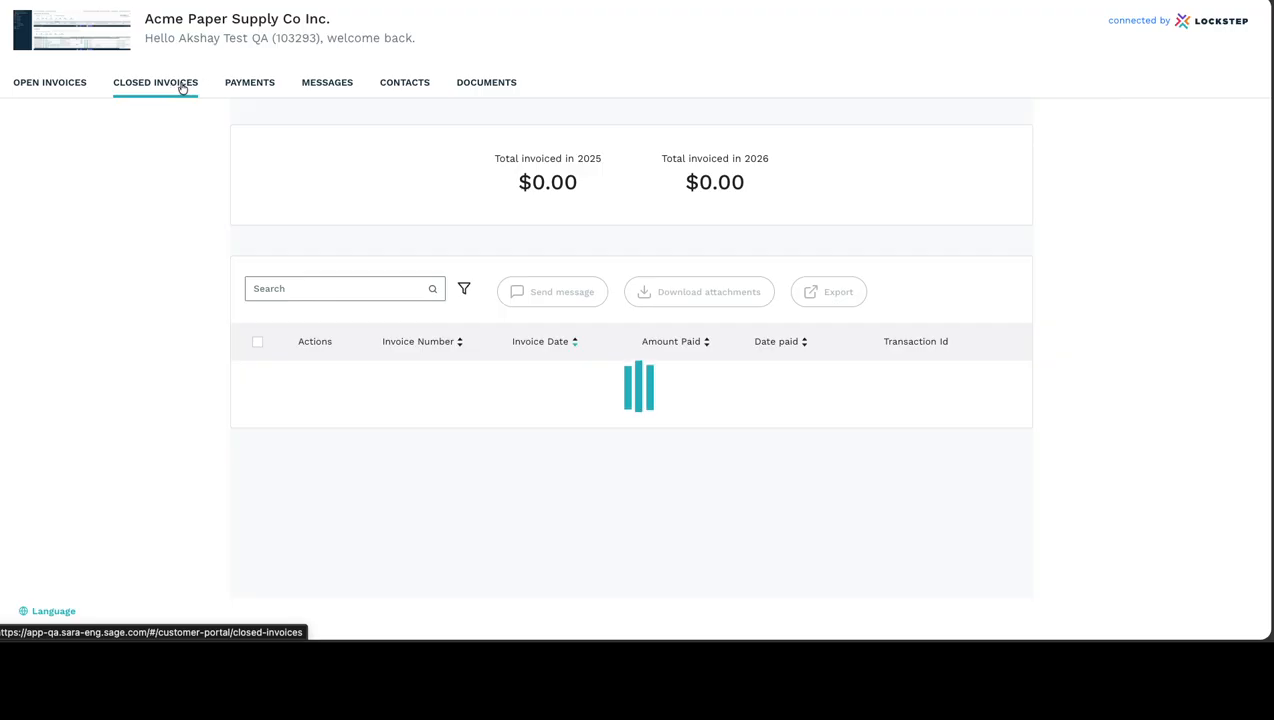
pyautogui.click(250, 85)
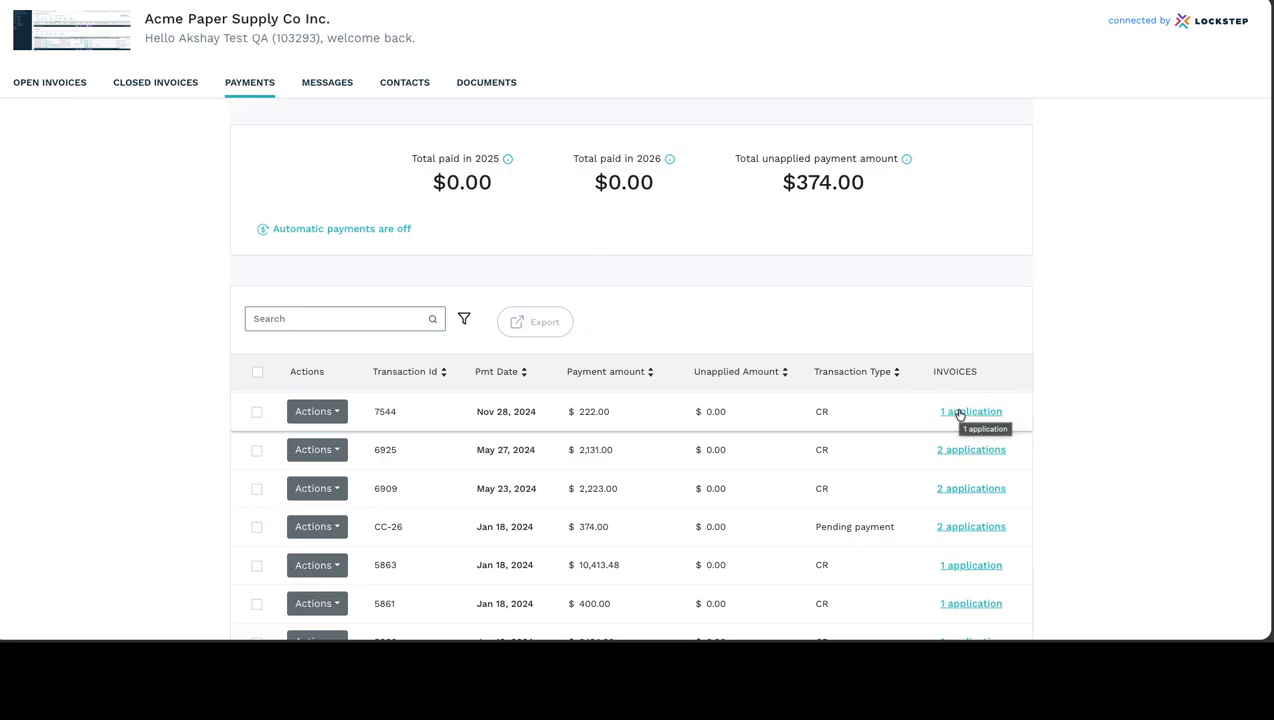
pyautogui.click(341, 85)
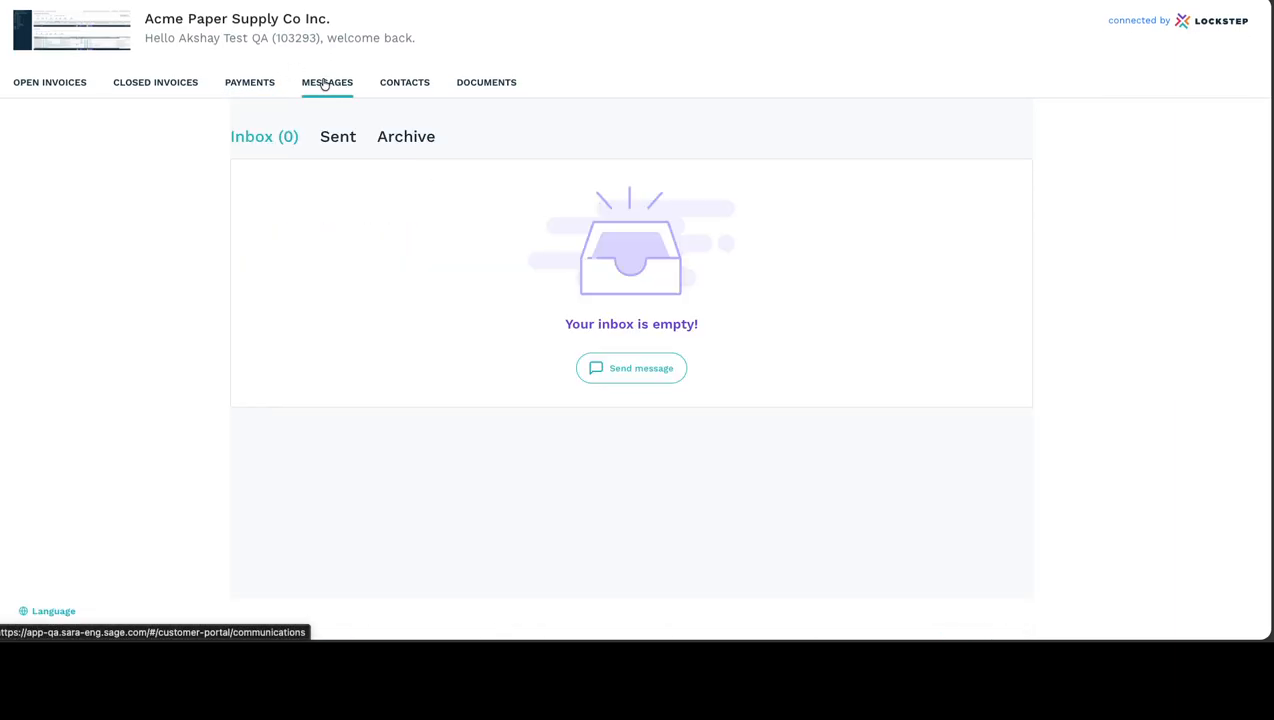
pyautogui.click(411, 85)
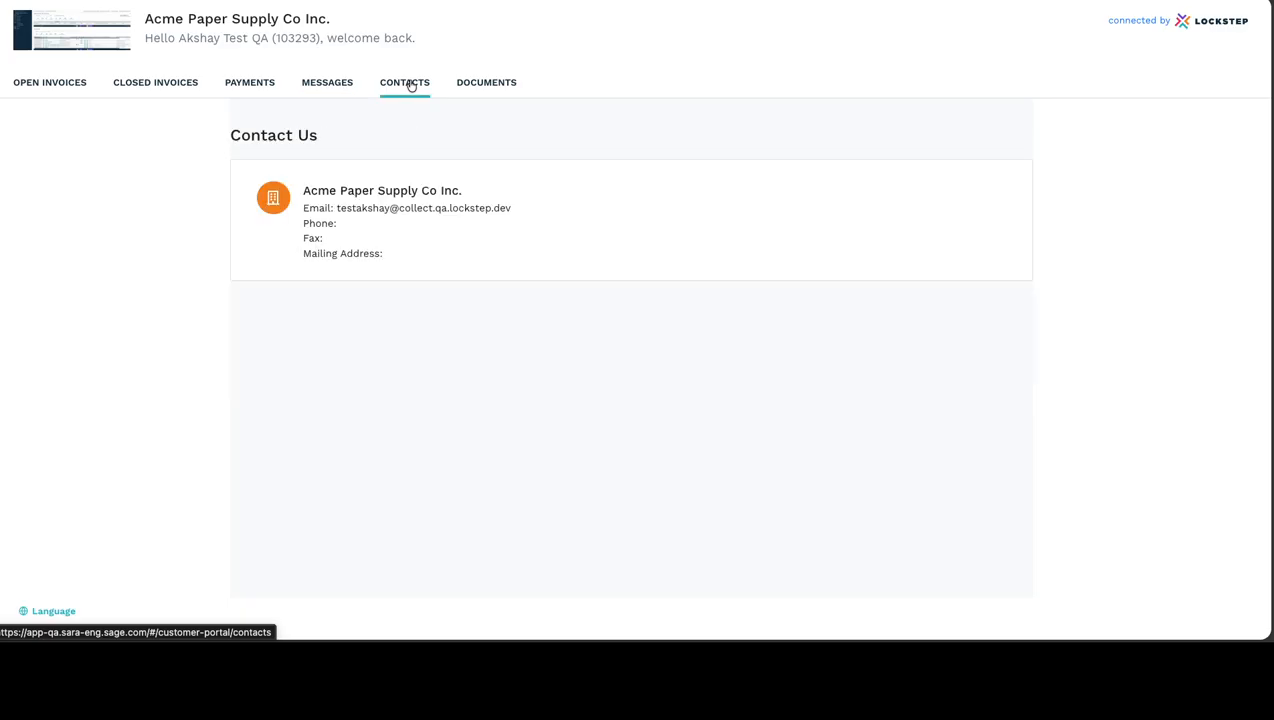
pyautogui.click(504, 86)
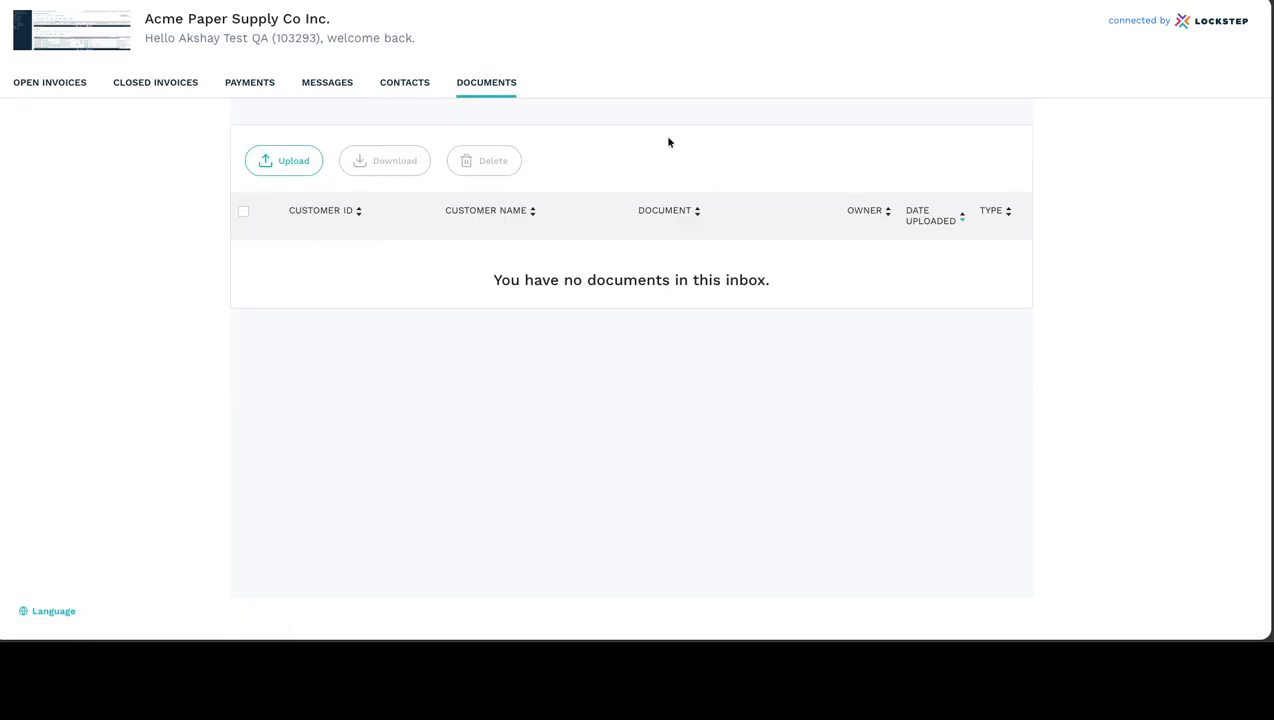
# Open the automatic payments settings from the open invoices page and switch automatic payments on
pyautogui.click(50, 86)
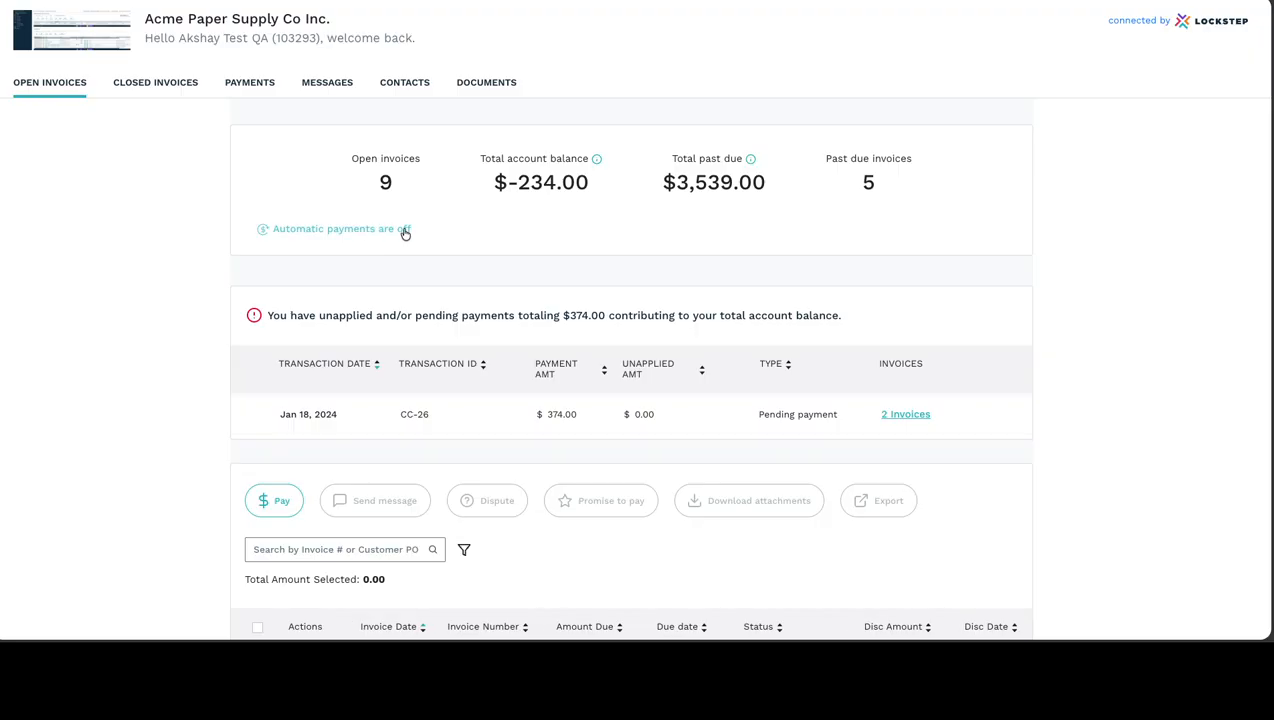
pyautogui.click(342, 236)
pyautogui.click(366, 289)
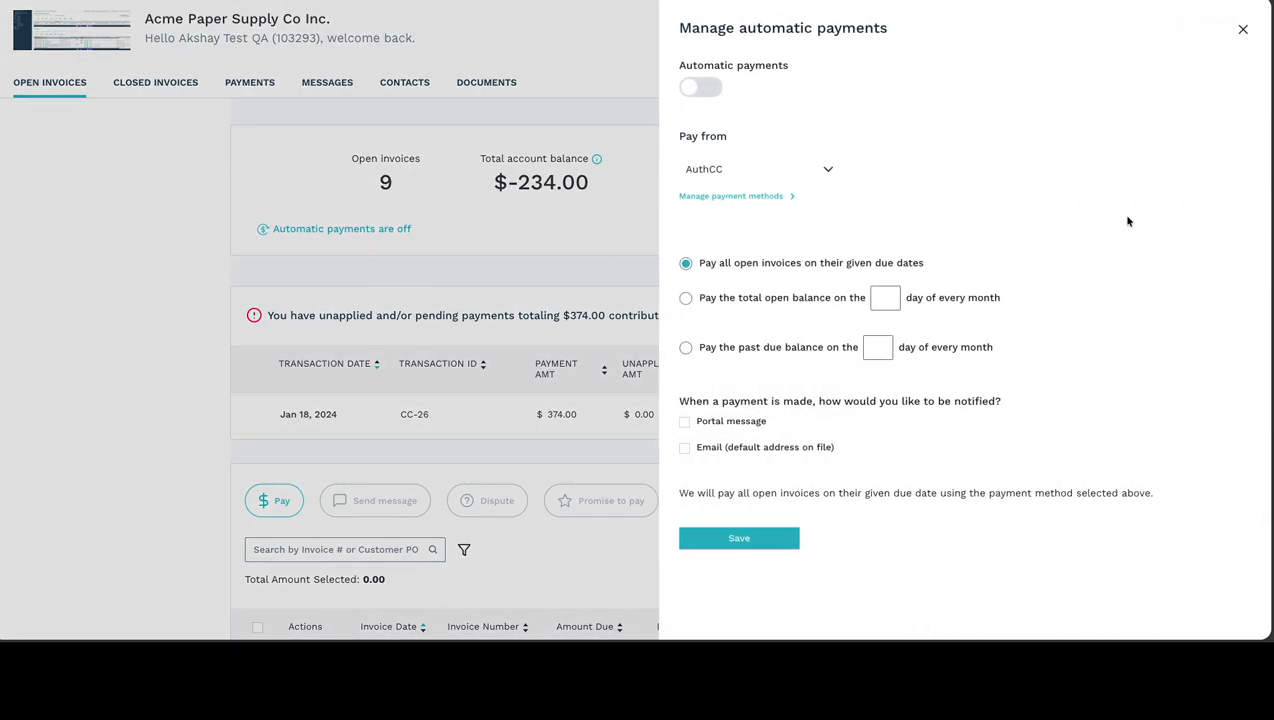
pyautogui.click(704, 88)
# Examine the new payment method form for both EFT and credit card, and return to the automatic payments settings without adding one
pyautogui.click(810, 171)
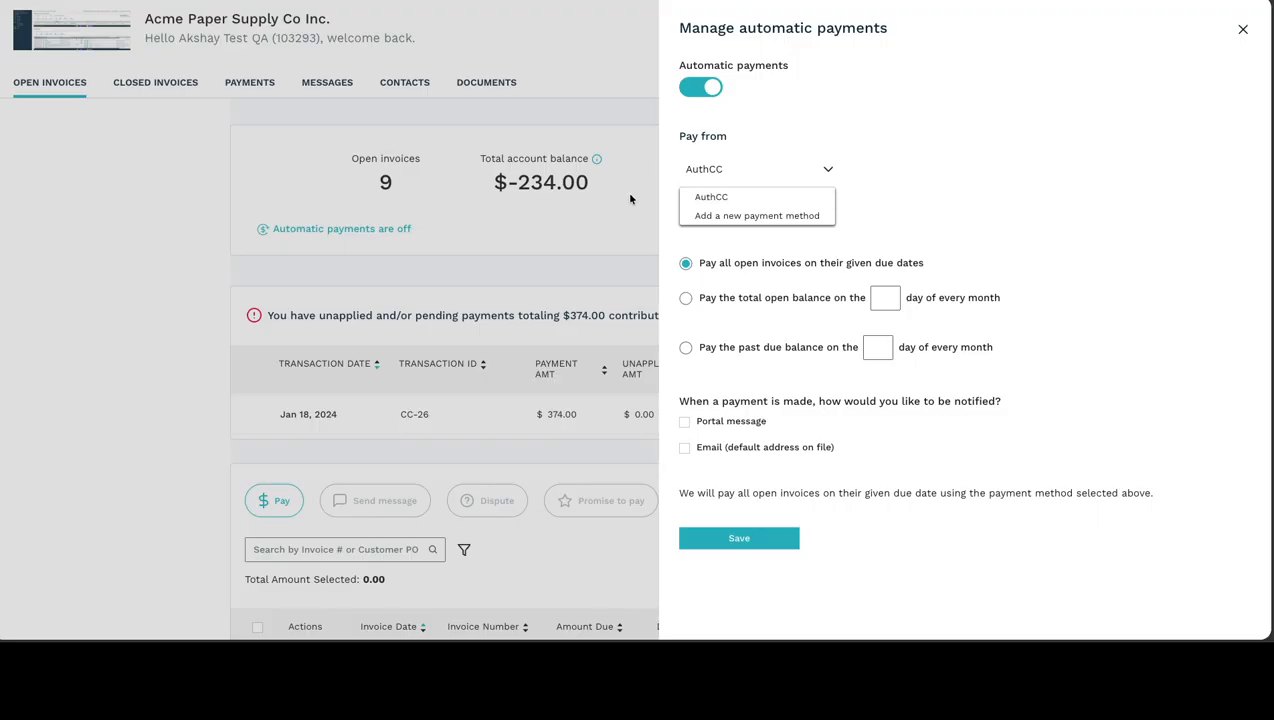
pyautogui.click(749, 221)
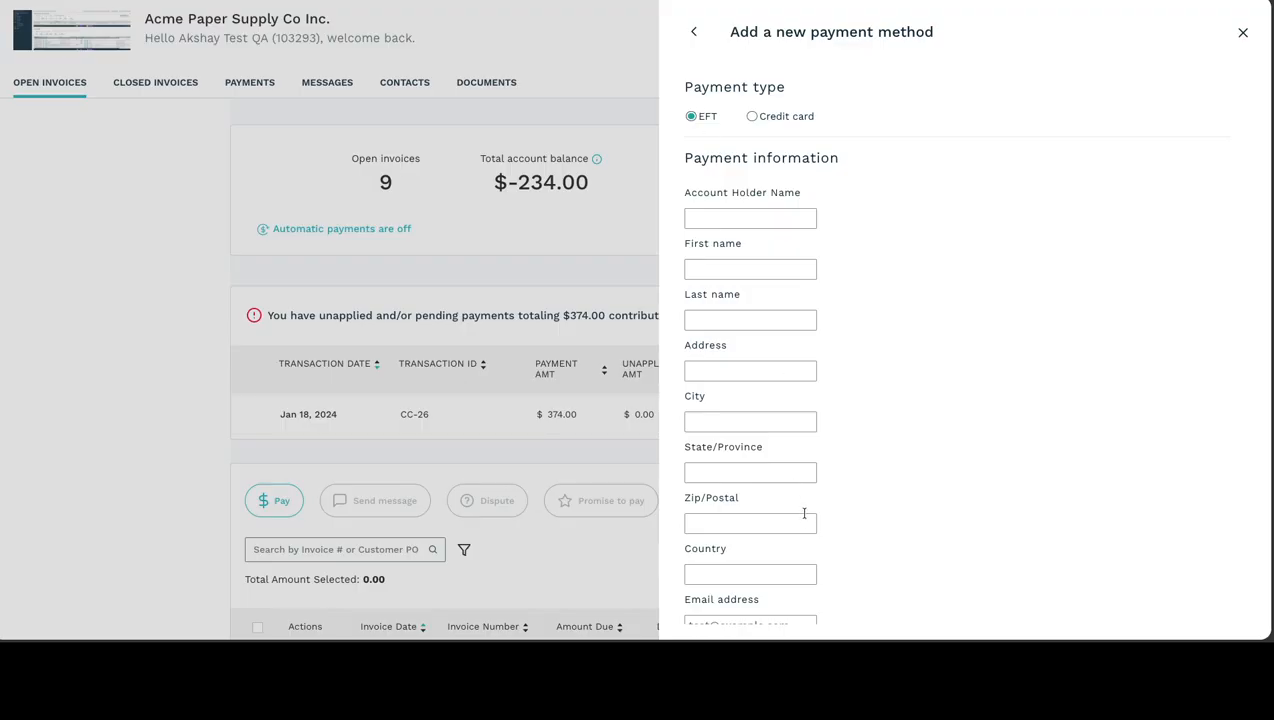
pyautogui.click(753, 116)
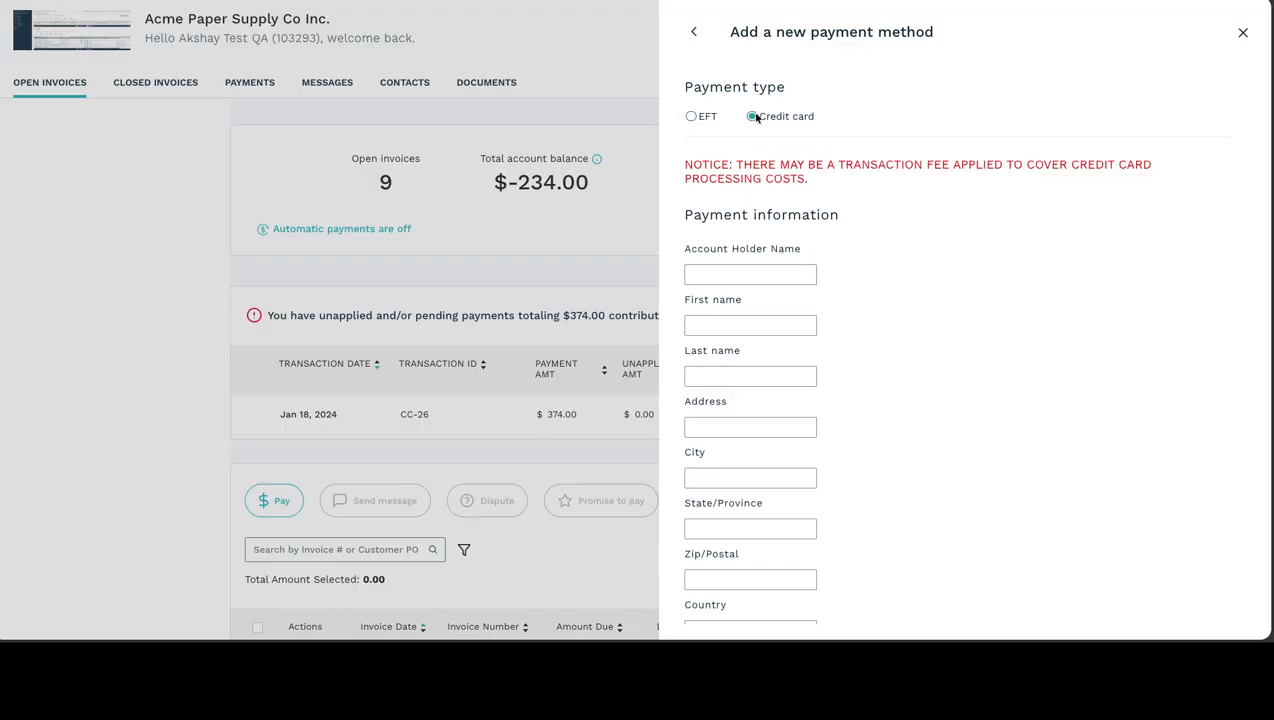
pyautogui.click(691, 116)
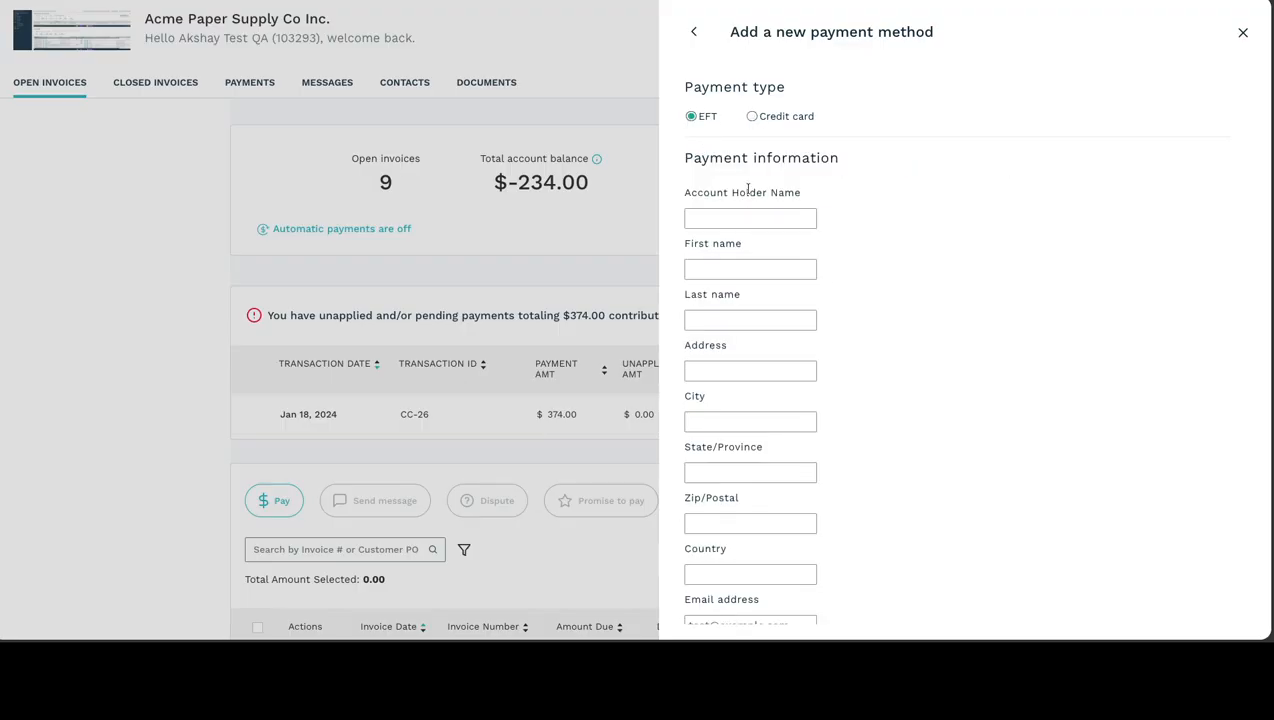
pyautogui.scroll(-4, 834, 297)
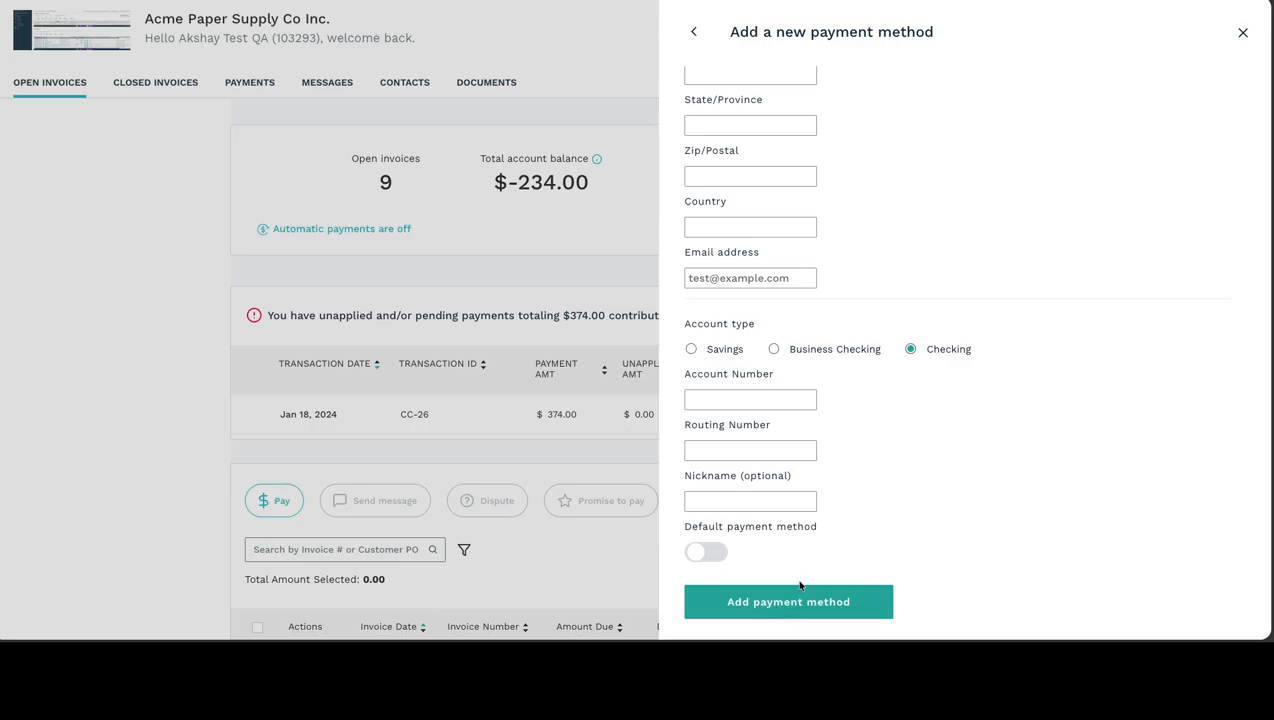
pyautogui.scroll(4, 768, 600)
pyautogui.click(696, 35)
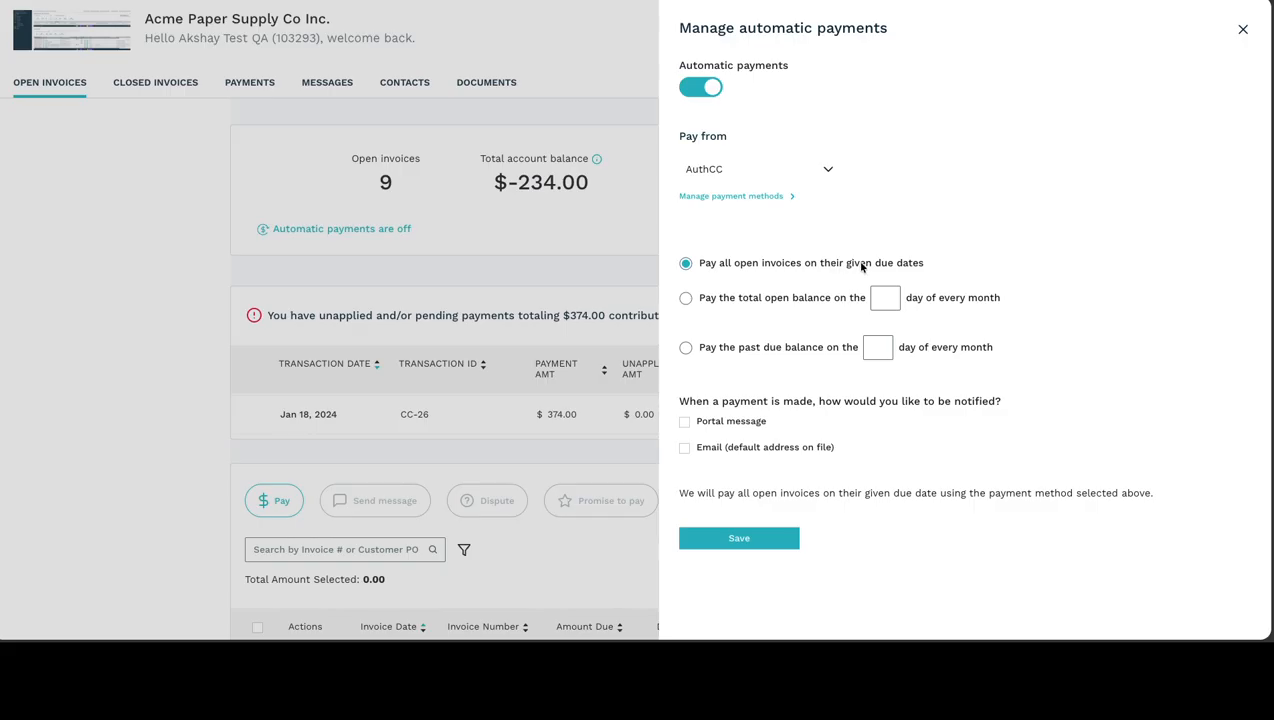
# Try paying the total open balance on day 5, then the past due balance on day 4 of every month, clearing each day
pyautogui.click(685, 298)
pyautogui.click(884, 296)
pyautogui.write('5')
pyautogui.press('BackSpace')
pyautogui.click(685, 347)
pyautogui.click(877, 347)
pyautogui.write('4')
pyautogui.press('BackSpace')
# Choose portal message and email as payment notifications, and close the automatic payments settings without saving
pyautogui.click(685, 422)
pyautogui.click(684, 423)
pyautogui.click(684, 449)
pyautogui.click(686, 422)
pyautogui.click(740, 538)
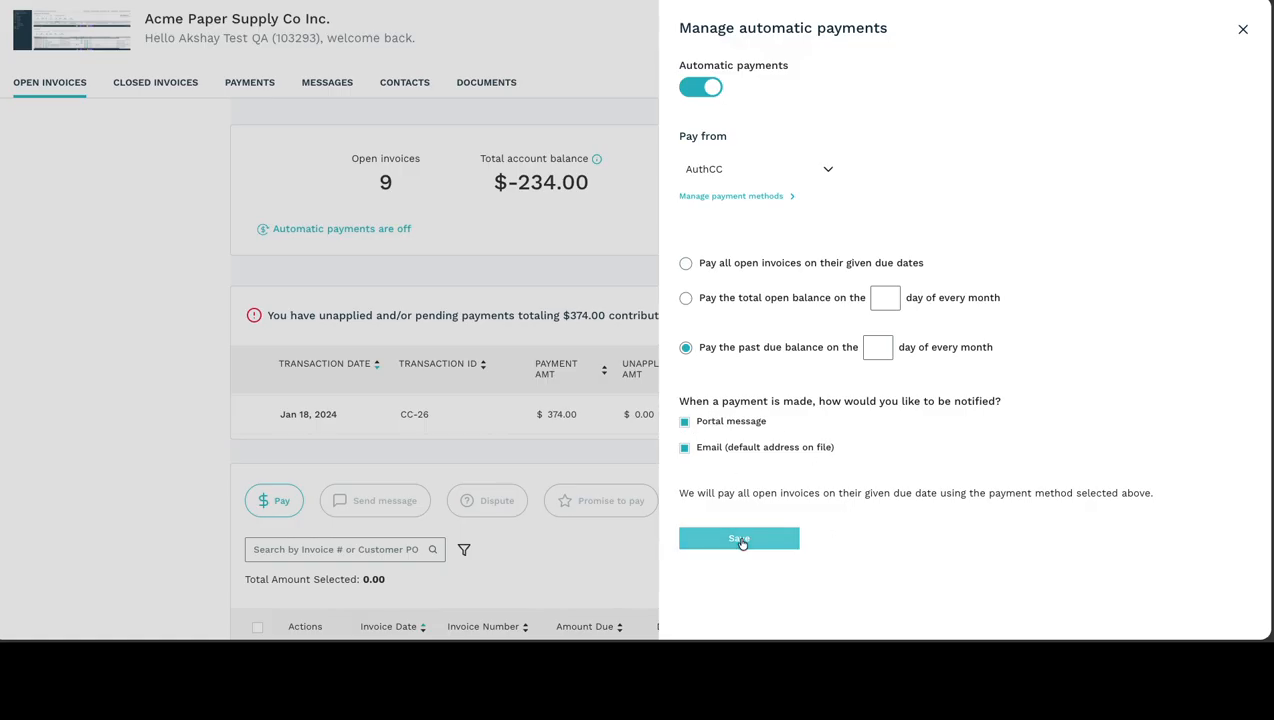
pyautogui.click(1242, 30)
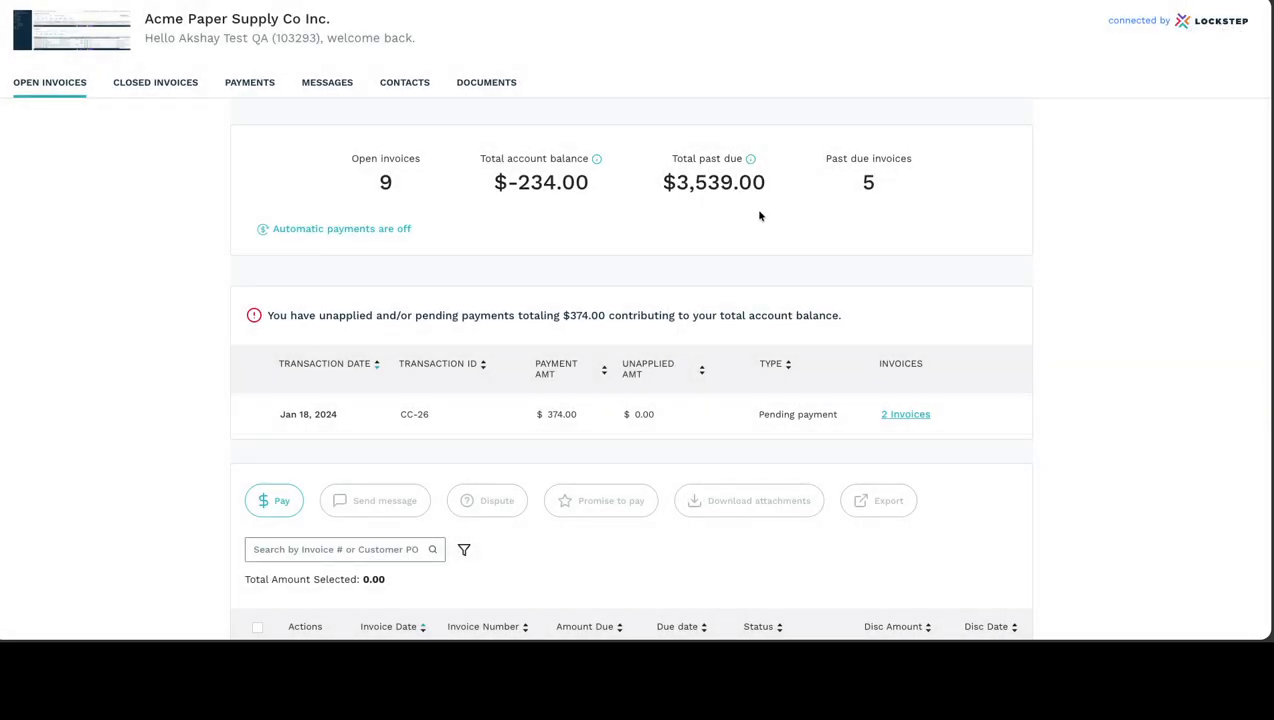